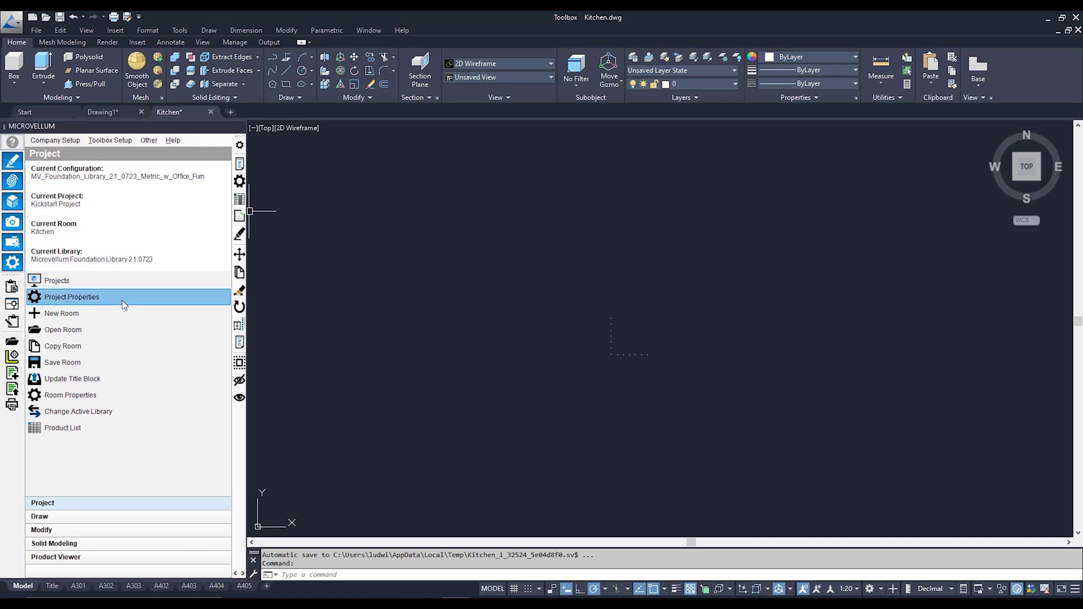
Open the project properties and set the Job Description to "Kickstart Project Test"
click(123, 304)
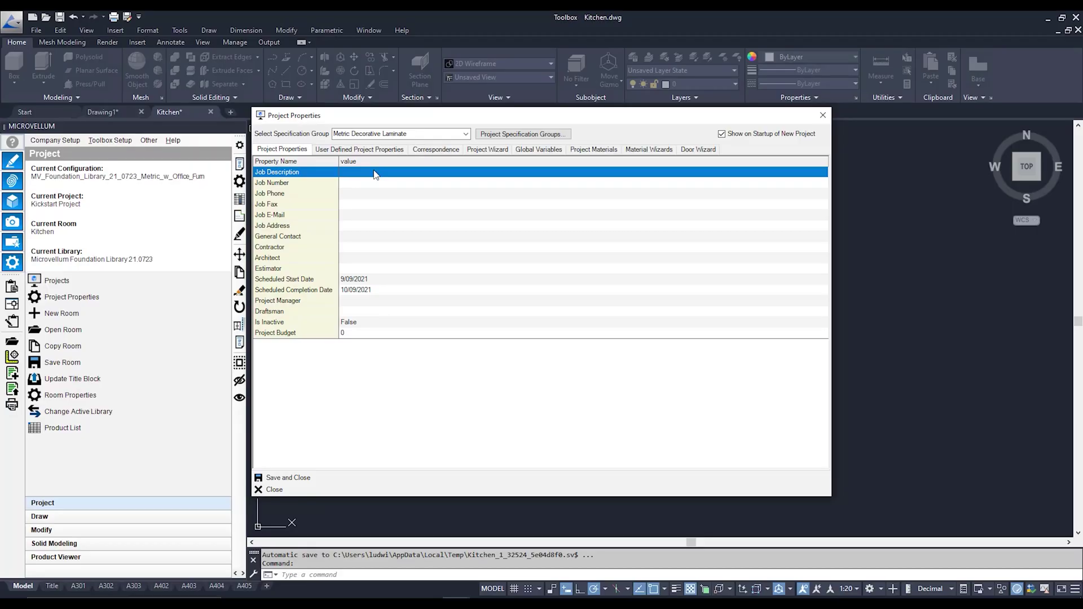
click(360, 218)
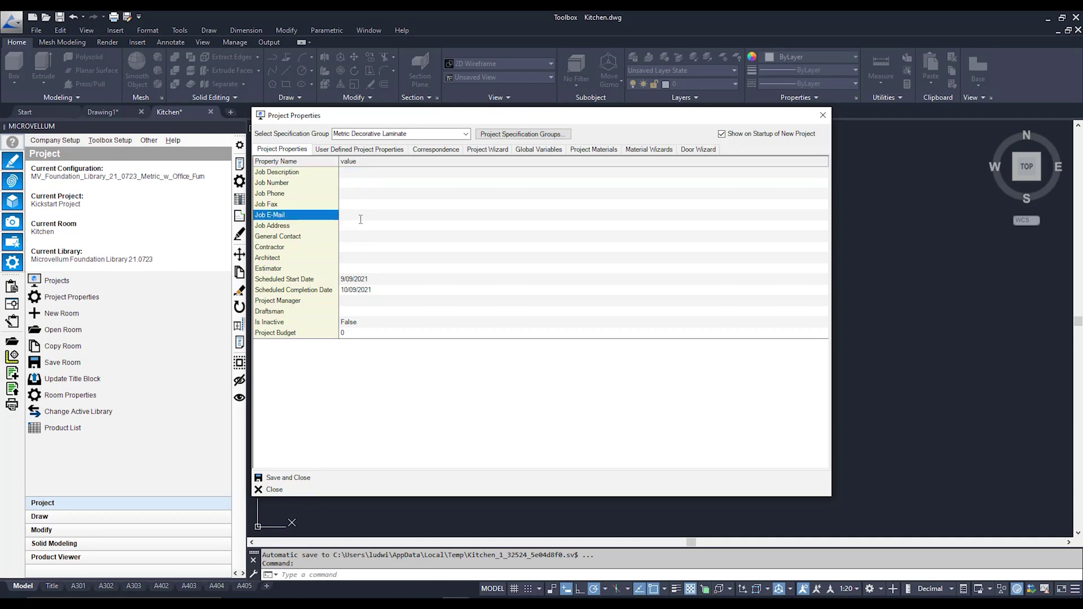
key(Down)
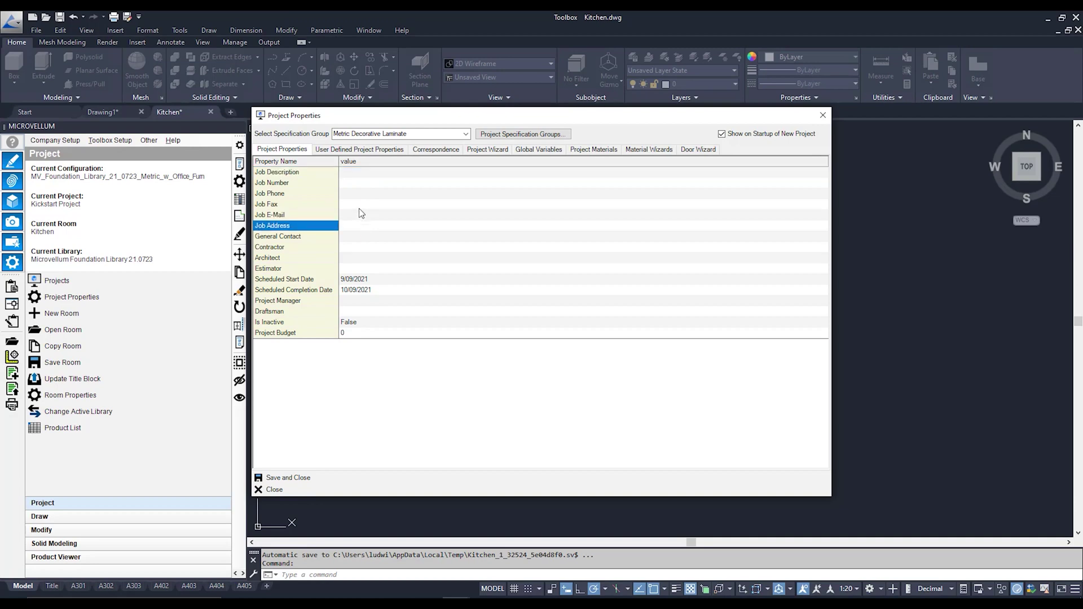
click(363, 172)
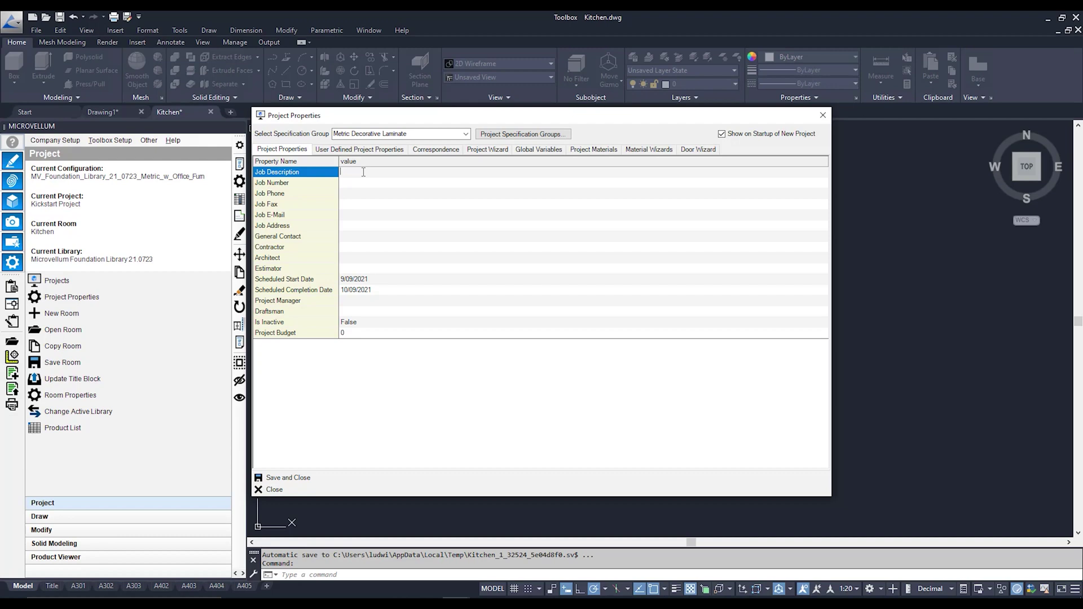
text(Kickstart Project Test)
key(Return)
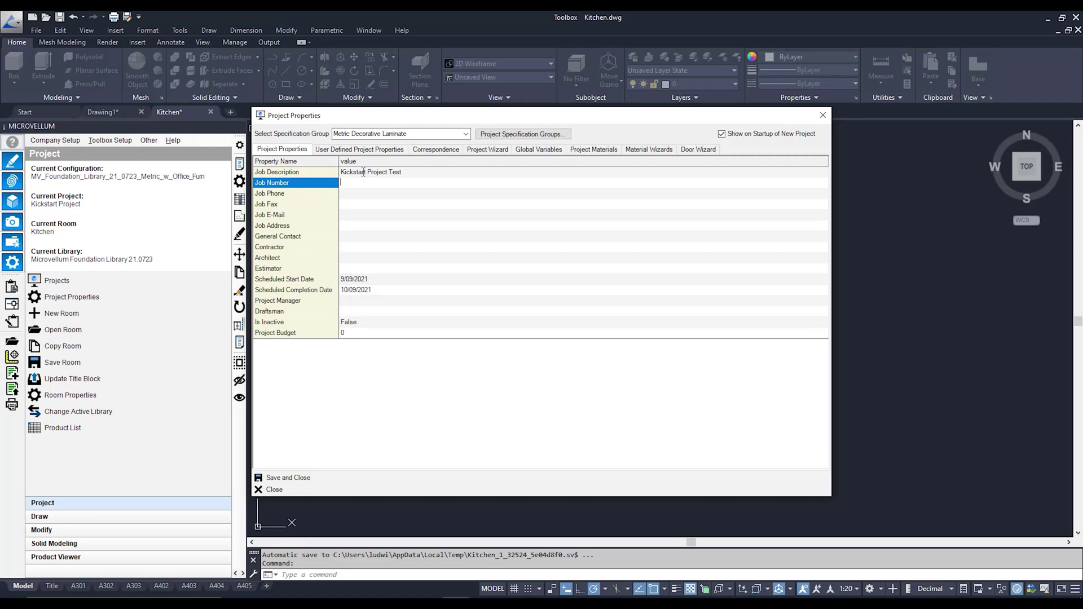
Review the user-defined project properties and the options for adding project correspondence
click(391, 151)
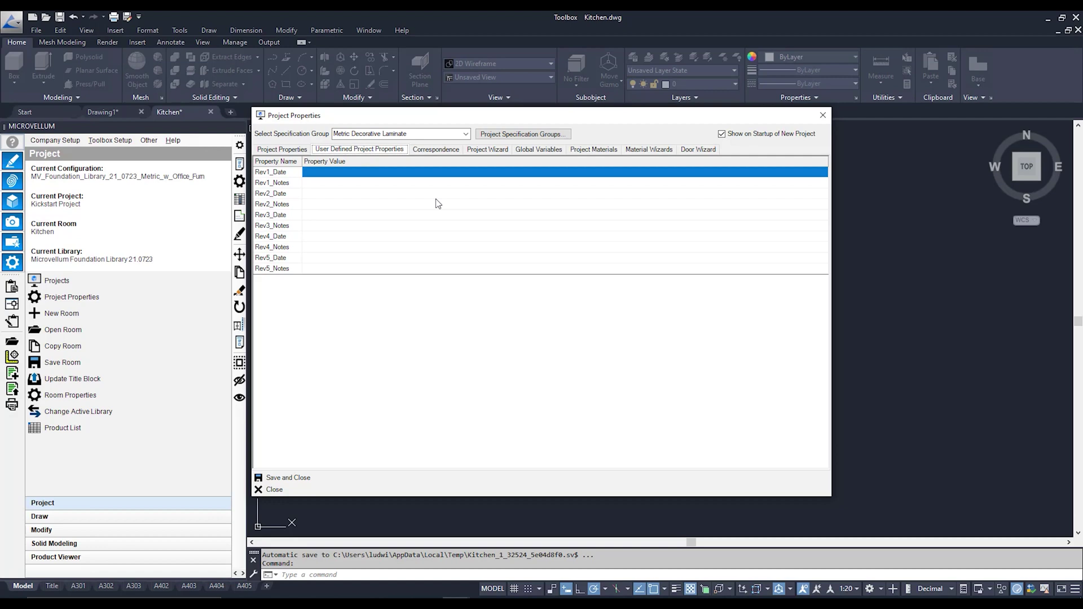
click(455, 151)
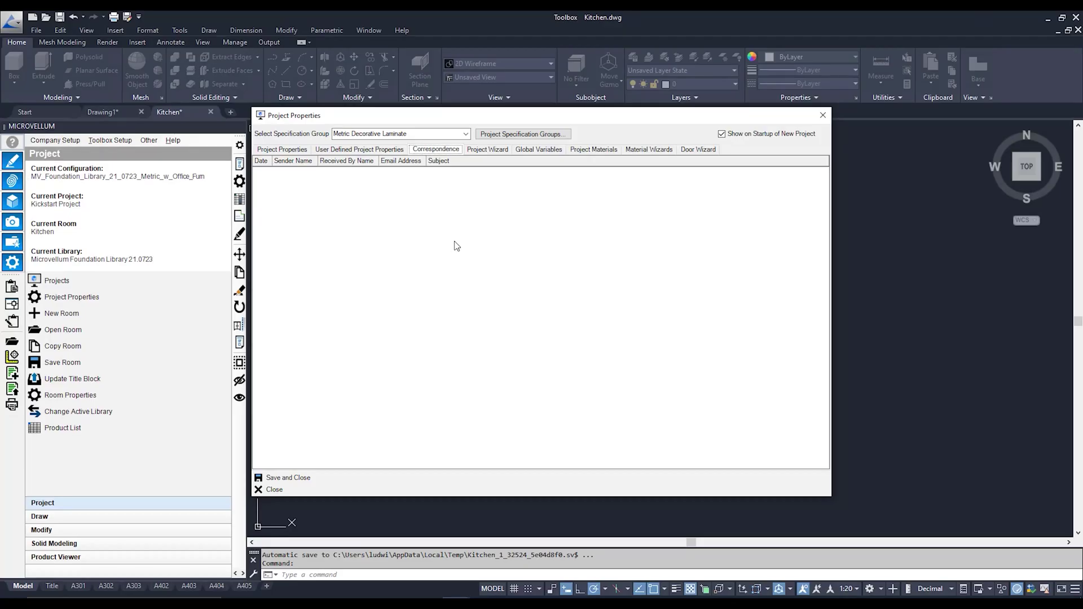
right_click(454, 243)
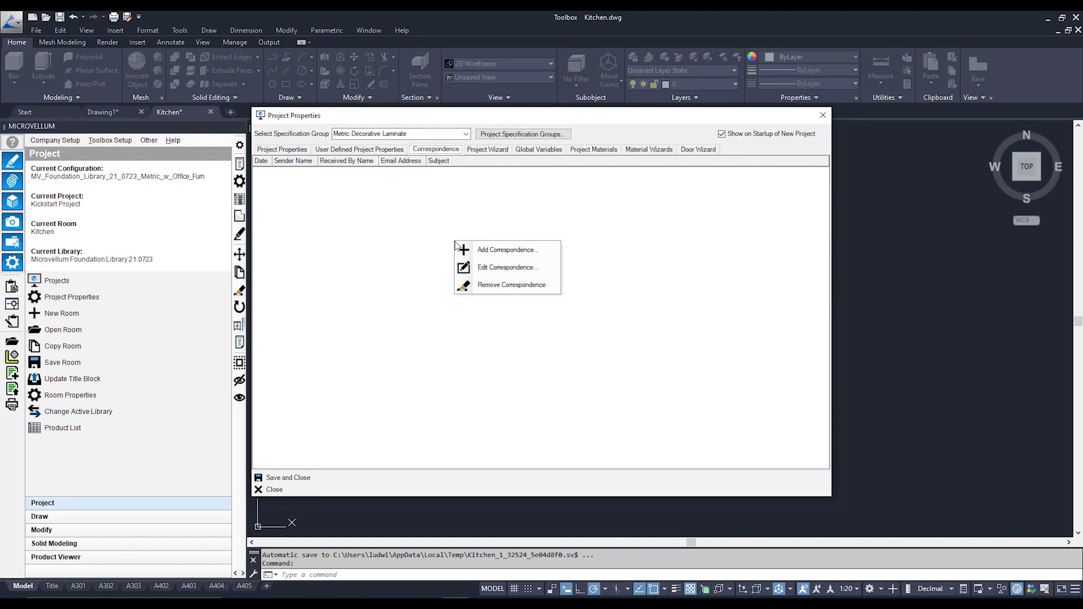
click(550, 255)
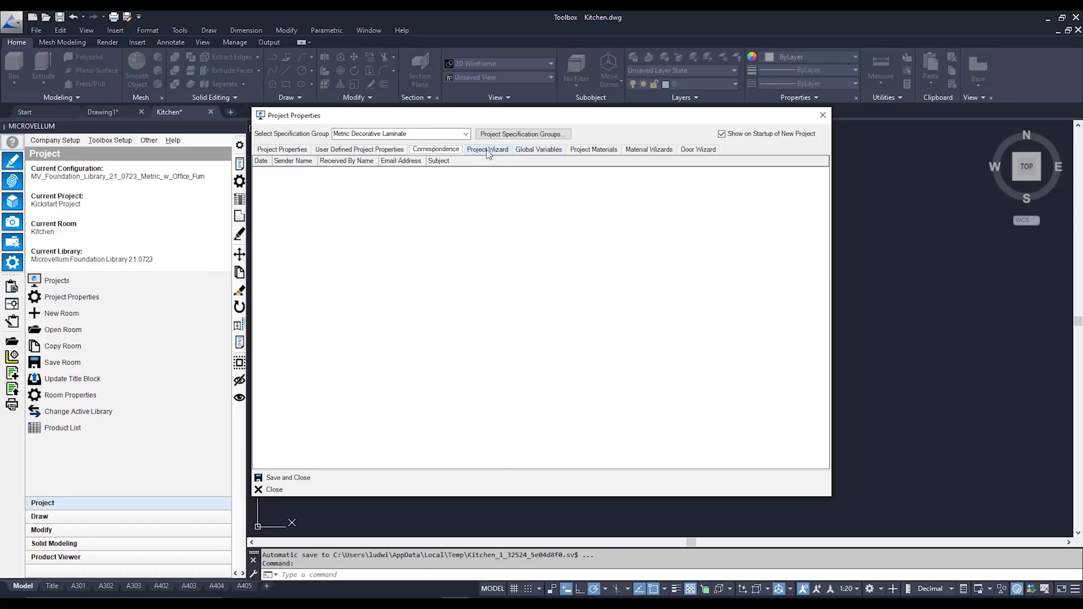
Review the Project Wizard's construction methods, cabinet size defaults and grain directions, and save the wizard changes when moving to the global variables
click(488, 149)
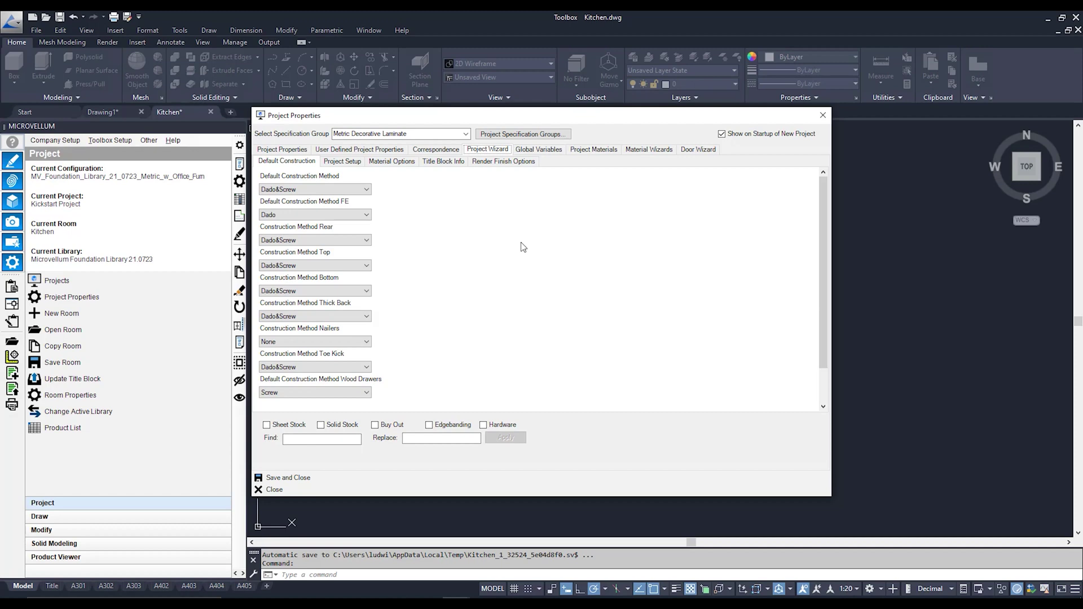
click(367, 190)
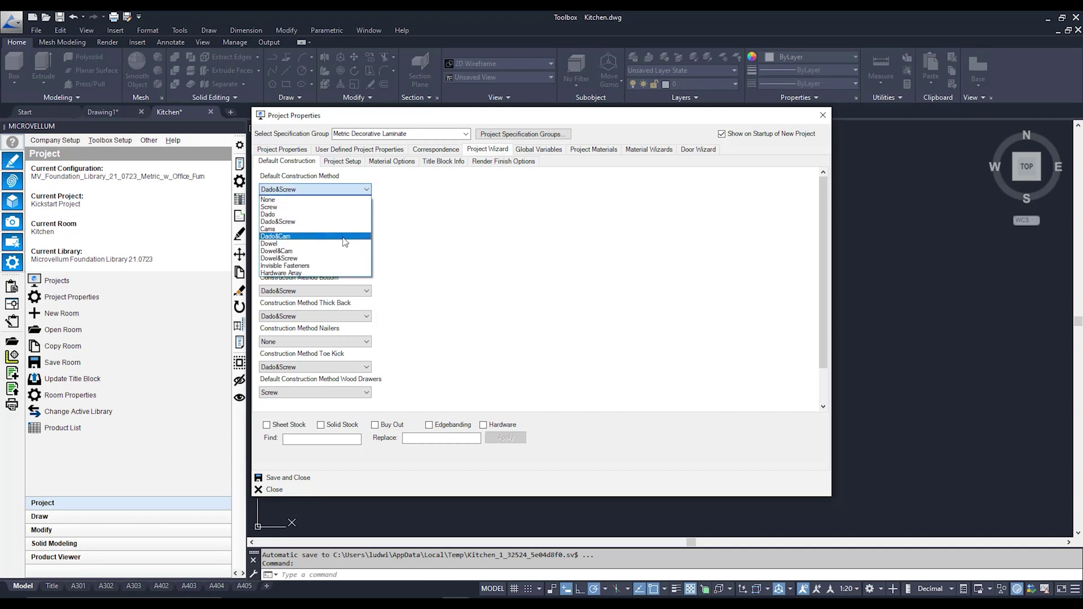
click(461, 248)
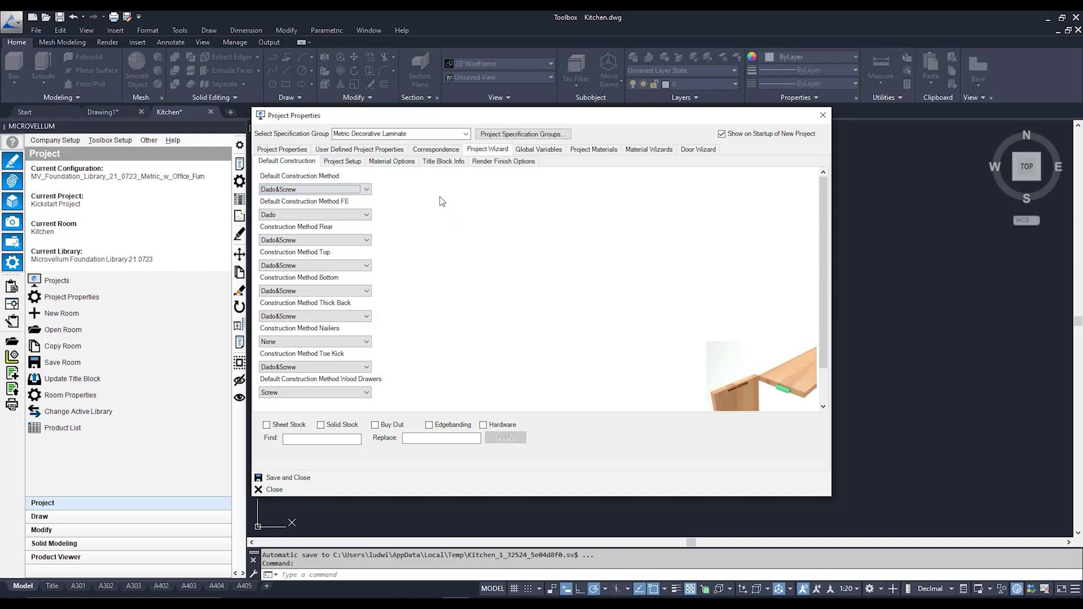
click(343, 161)
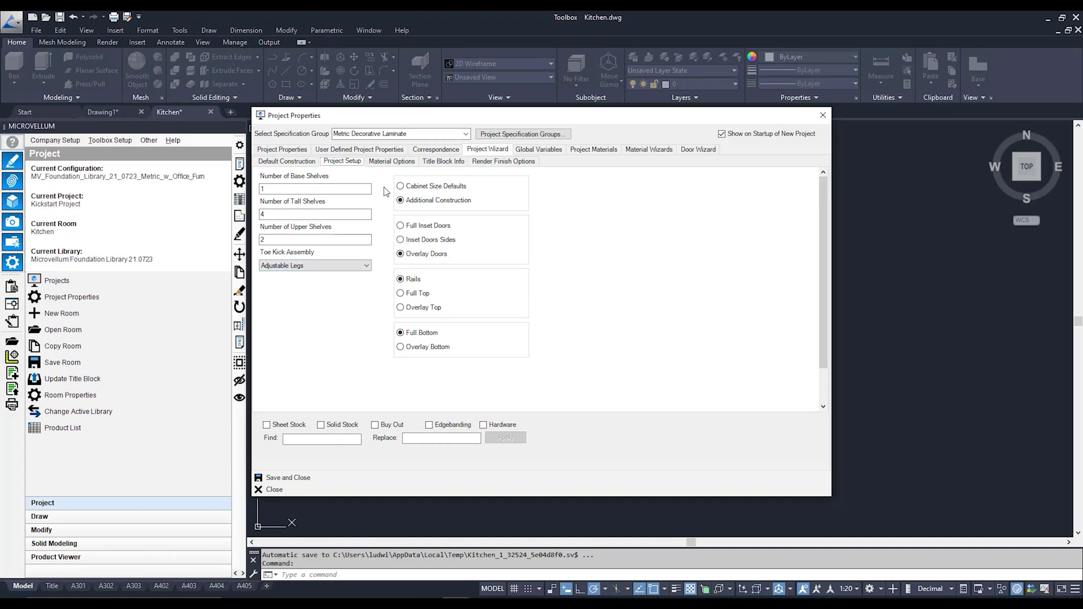
click(414, 191)
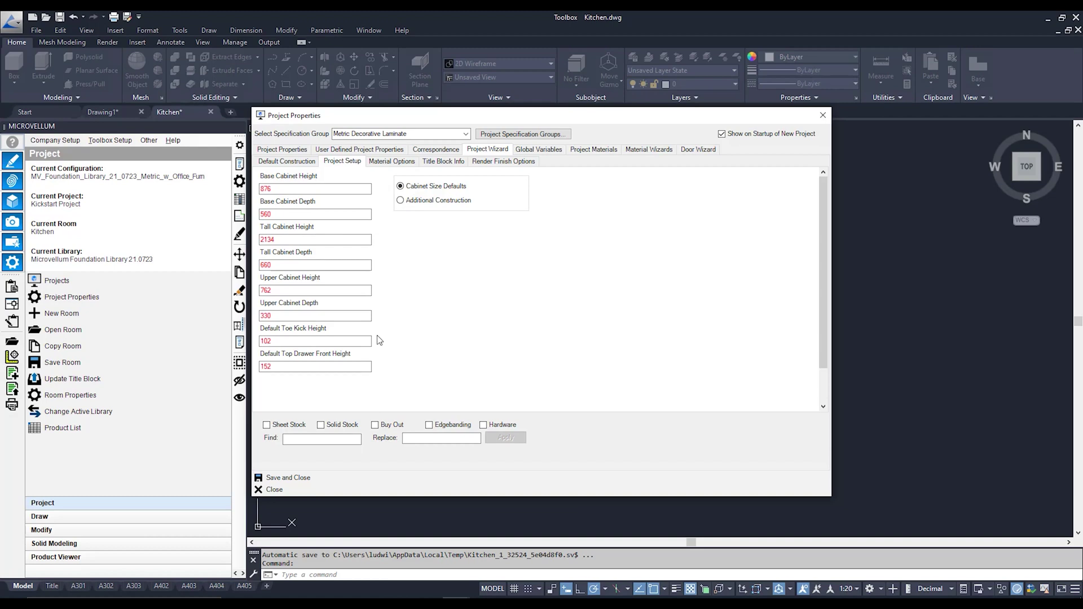
click(397, 164)
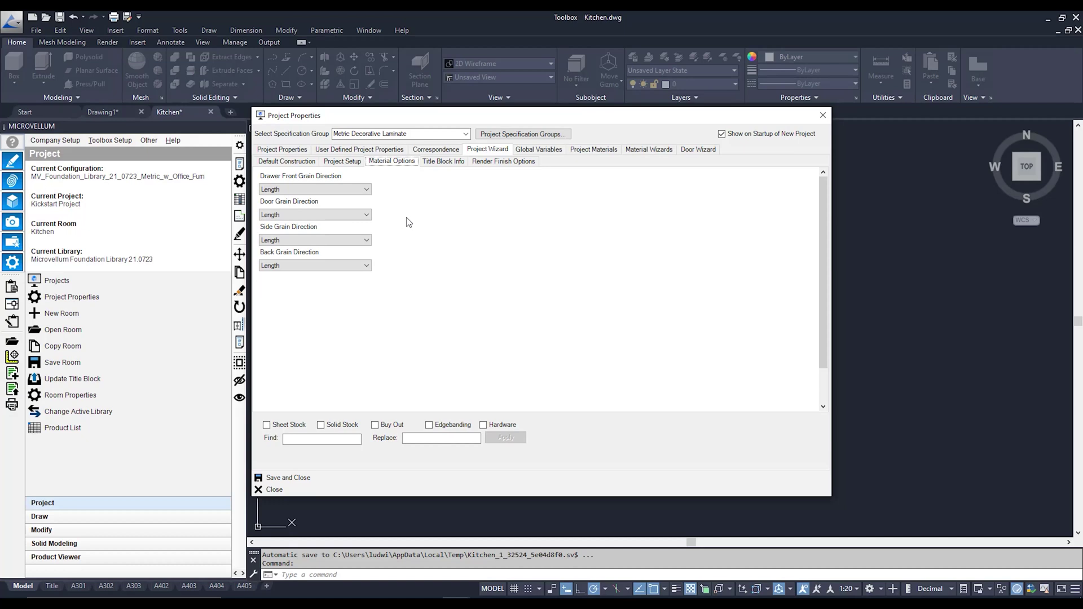
click(552, 151)
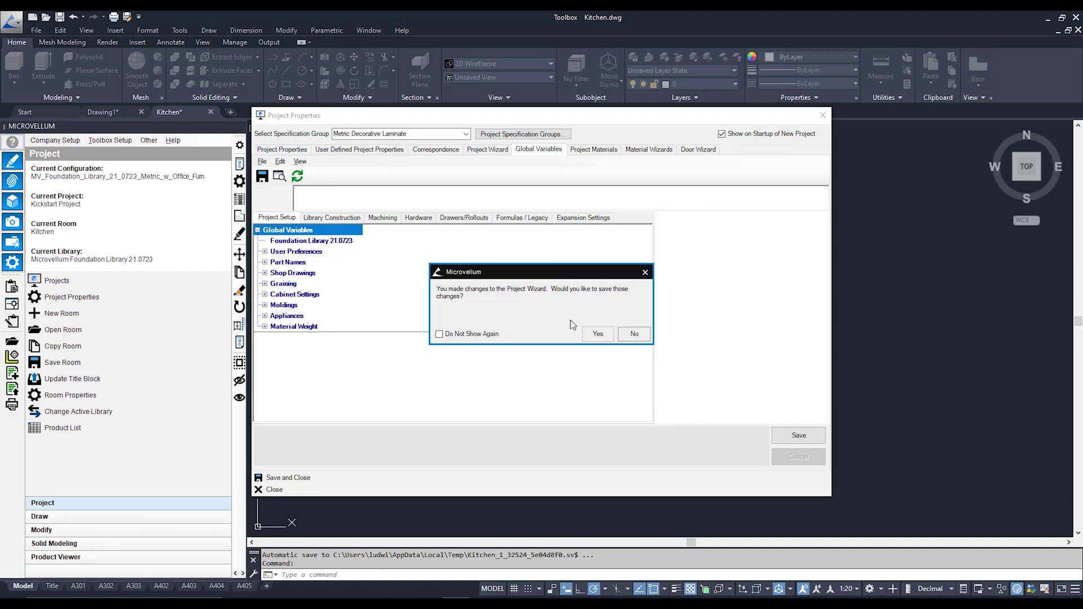
click(599, 335)
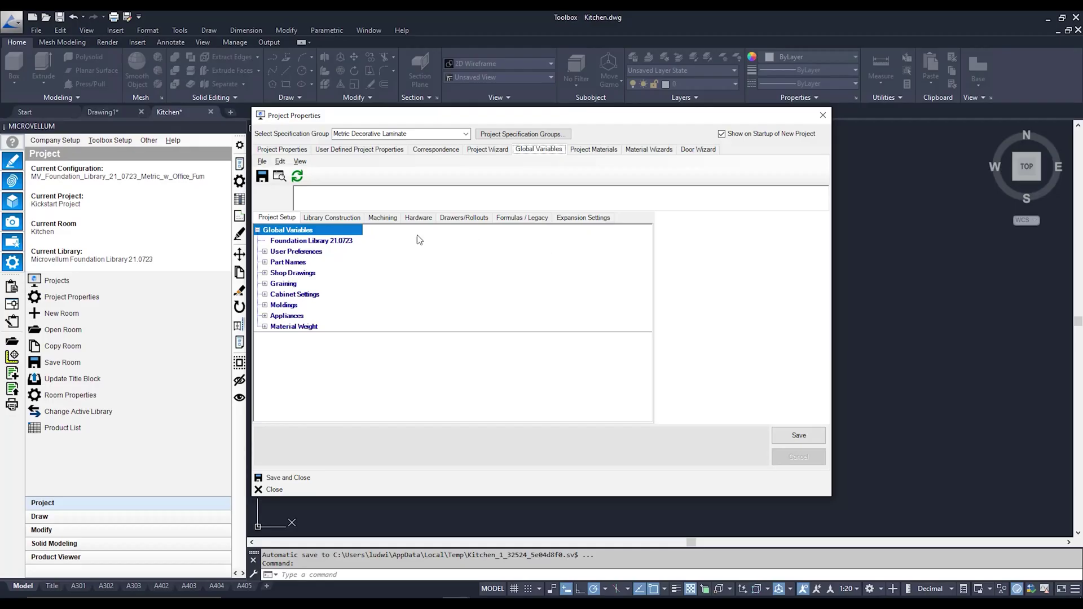
Examine the Shadow Line settings within Cabinet Construction of the library construction global variables
click(305, 255)
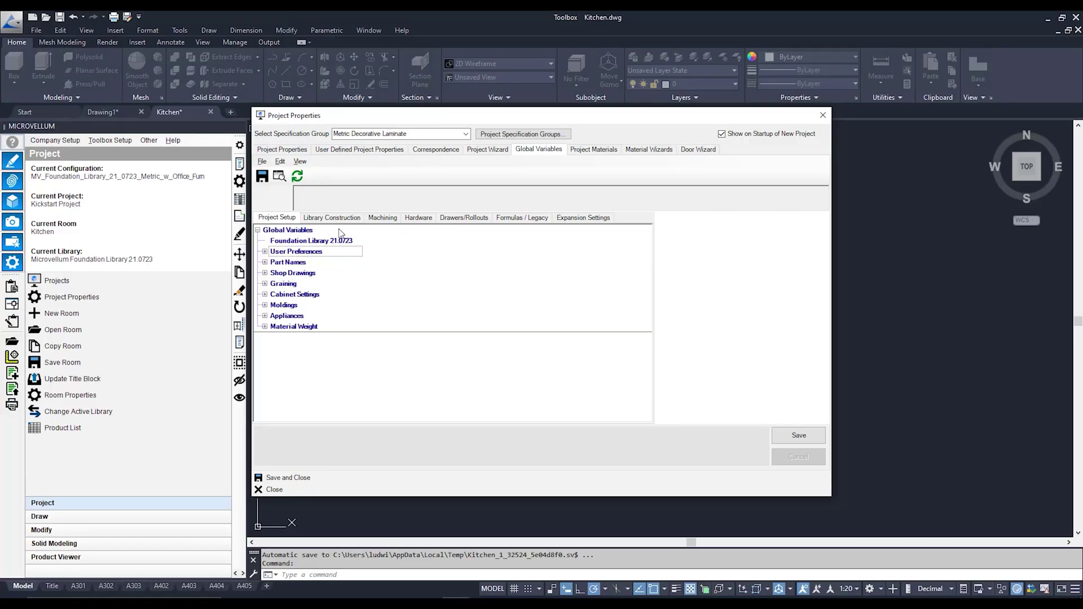
click(341, 219)
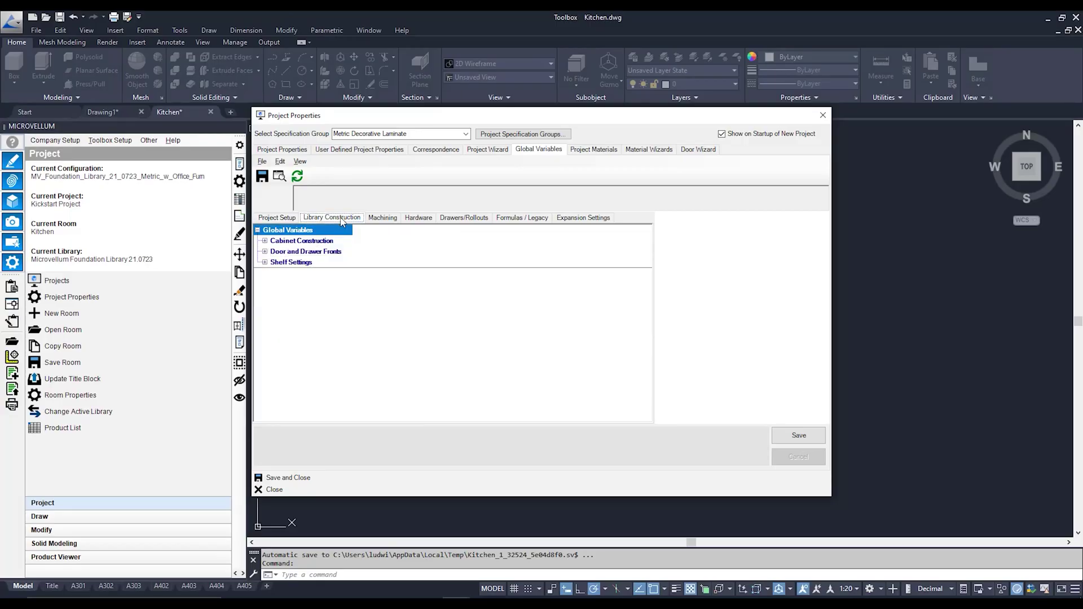
click(320, 242)
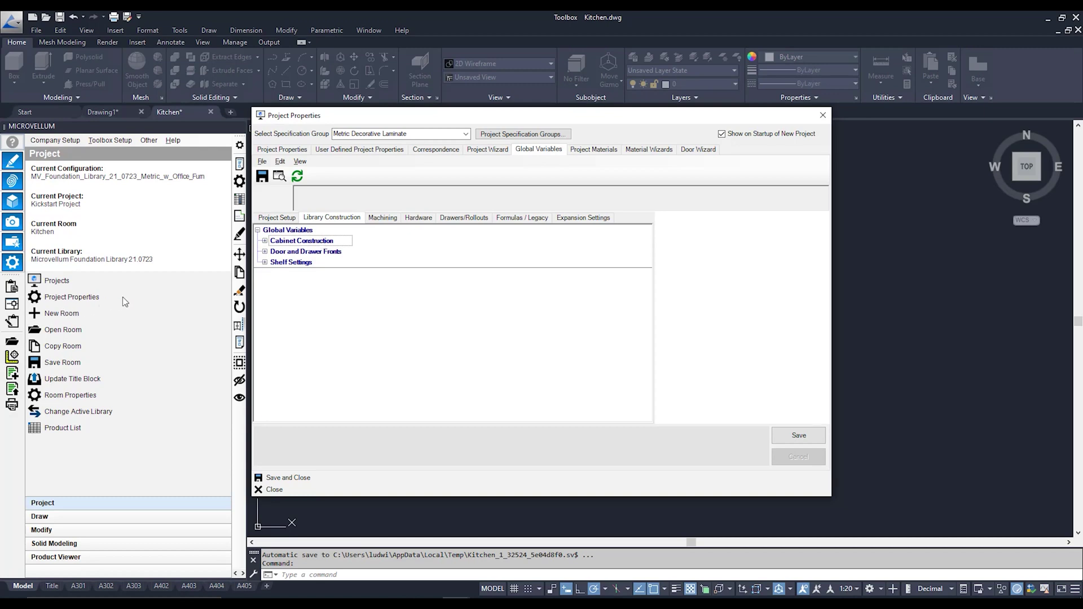
click(265, 241)
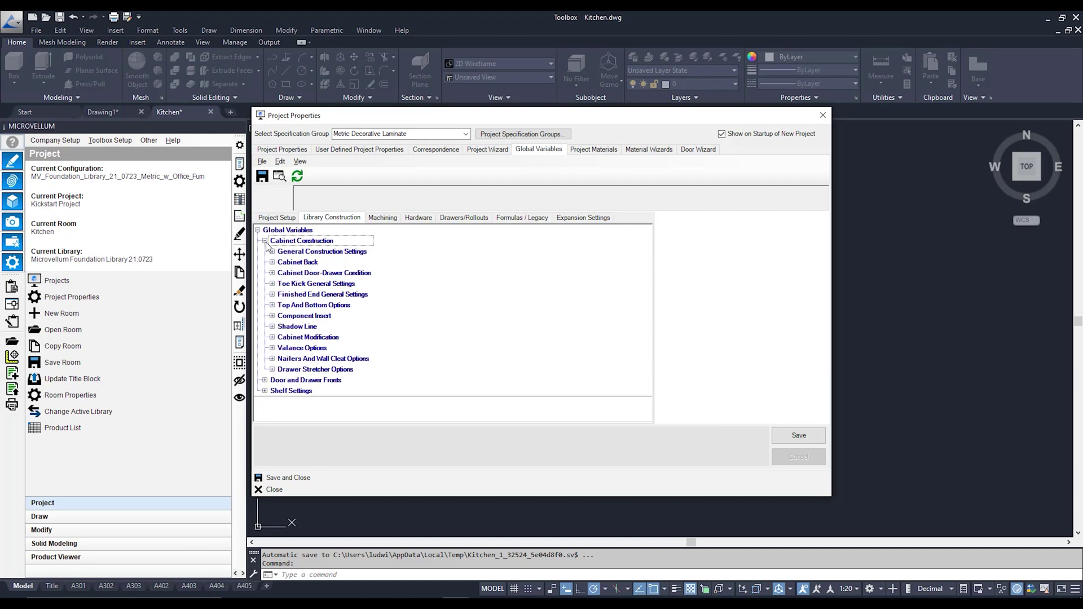
click(277, 327)
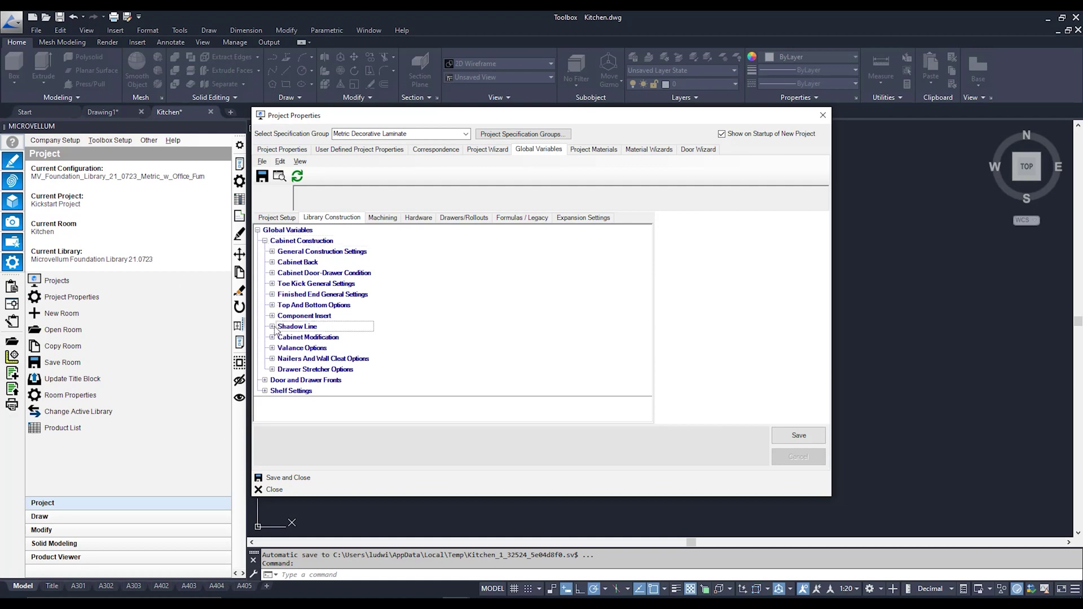
click(272, 327)
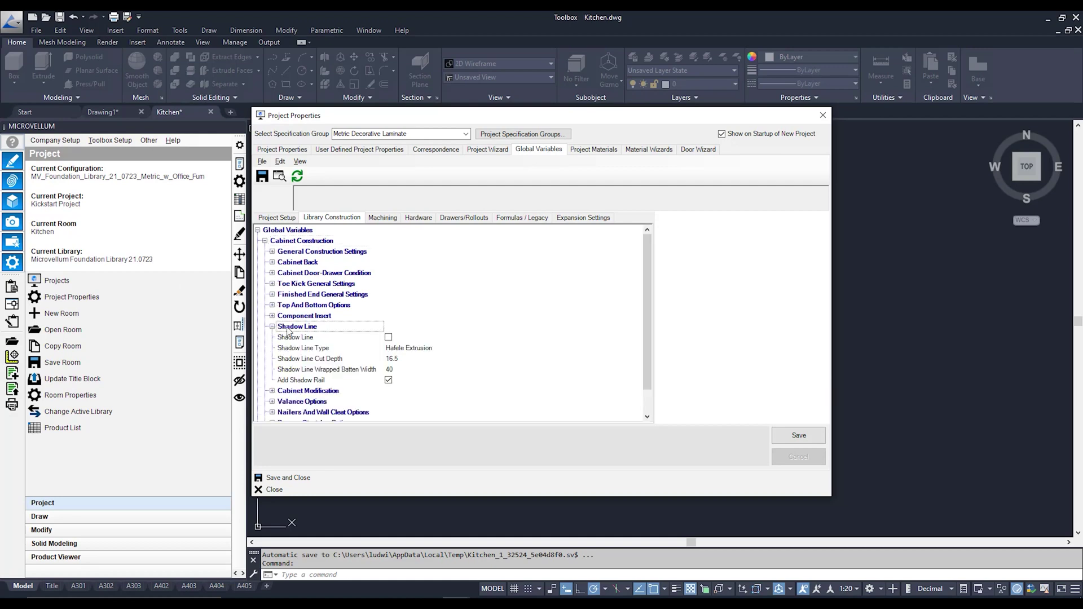
click(429, 341)
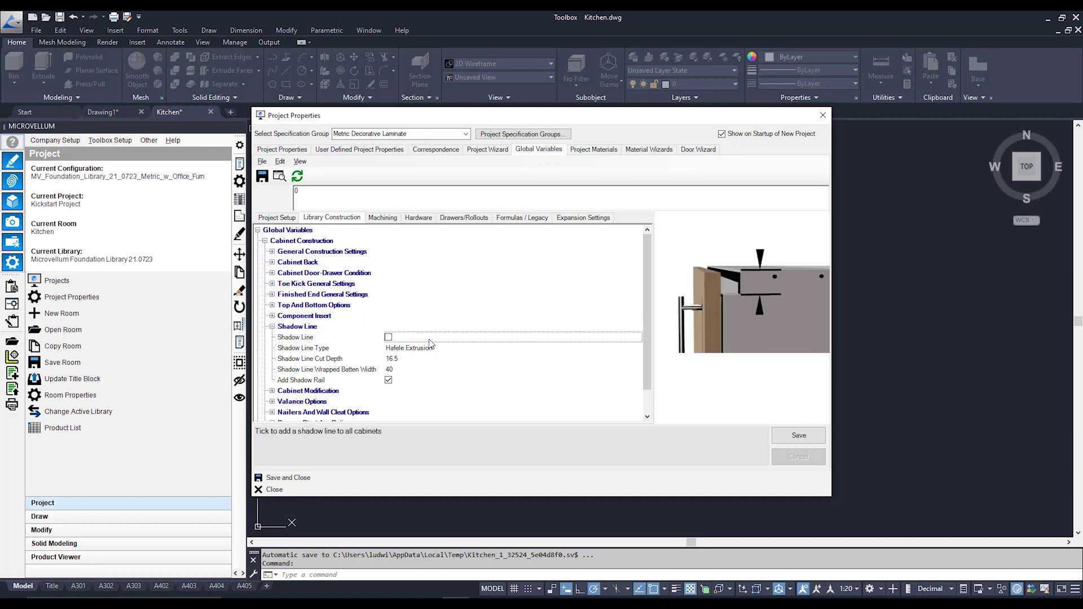
click(449, 352)
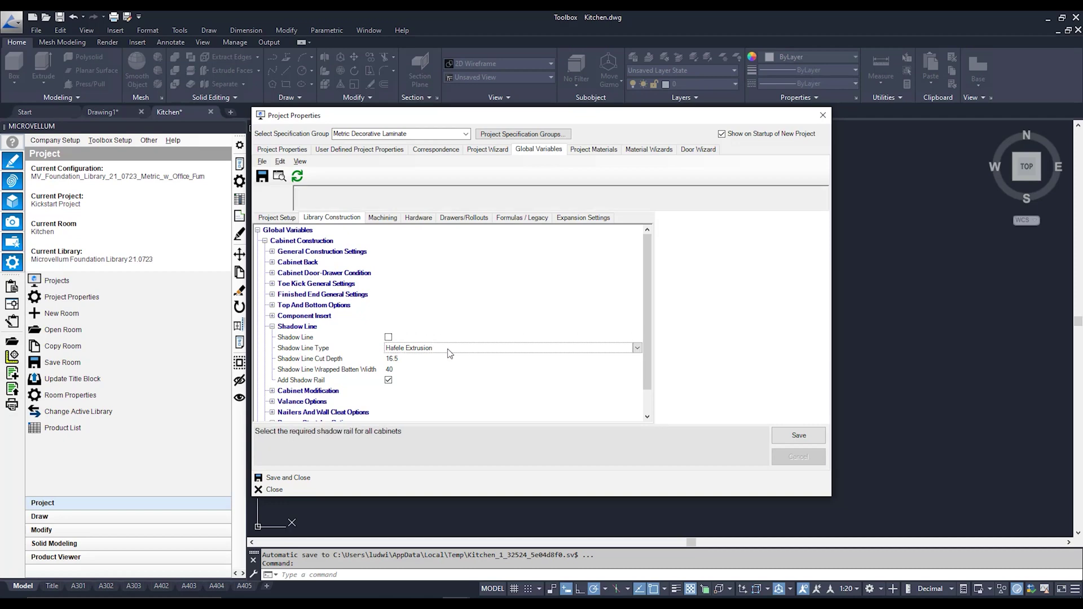
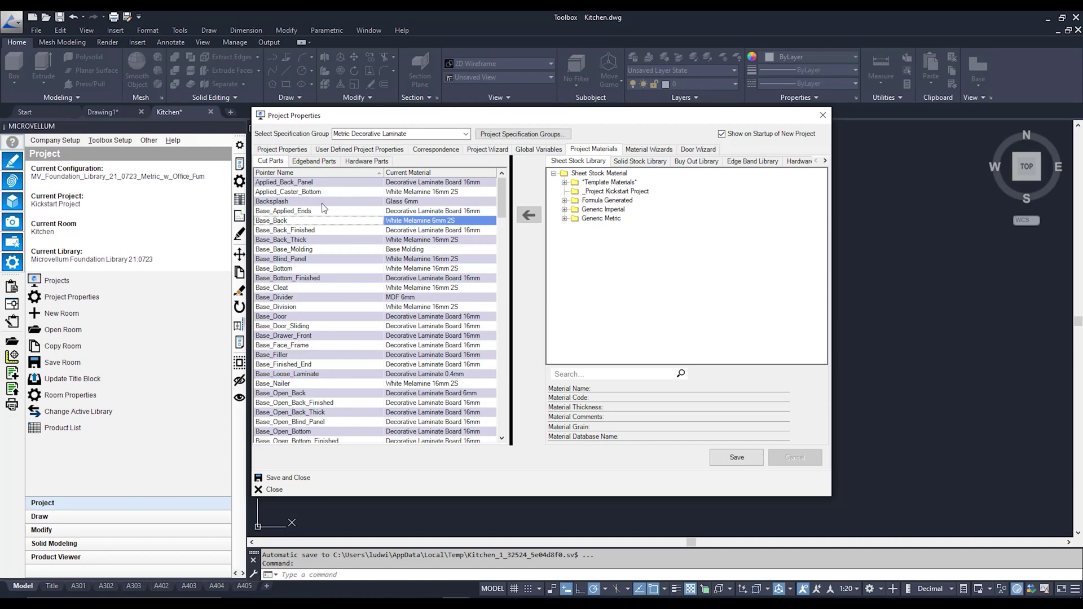
Look through the cut part material pointers and their assigned materials, including Base_Bottom and Base_Back
click(326, 269)
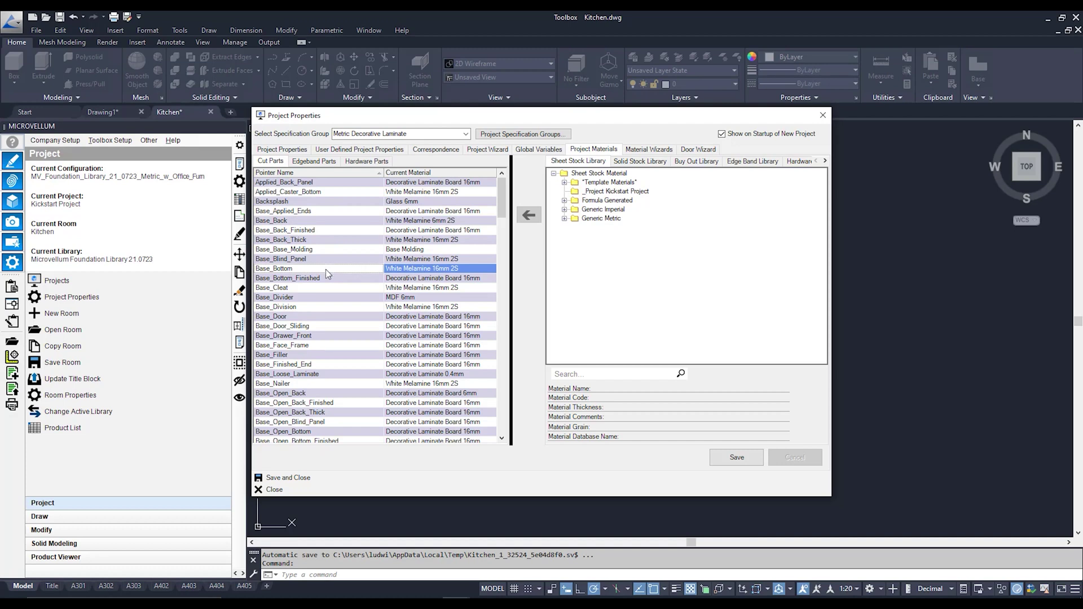
click(300, 224)
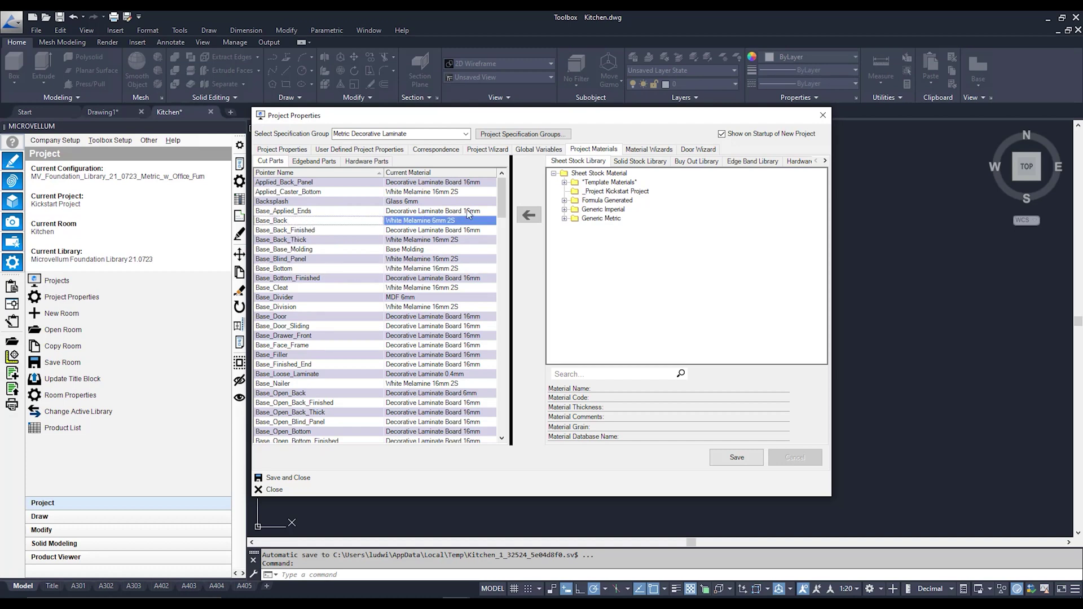
drag(499, 196, 500, 287)
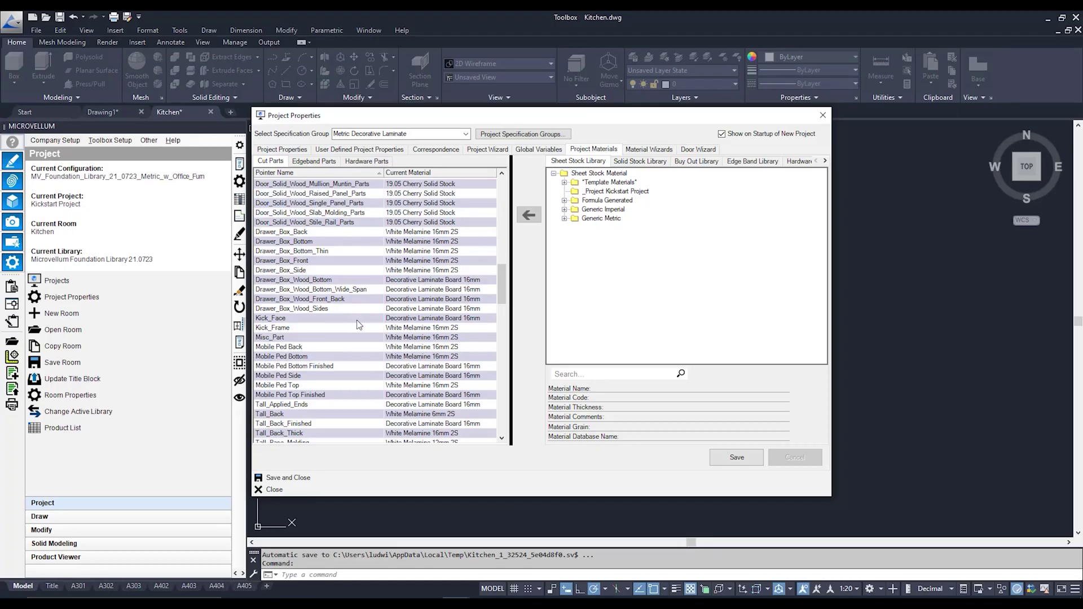
Show the cut part material pointers as groups and select the Base Carcase Parts group followed by Base Finished Faces
right_click(369, 256)
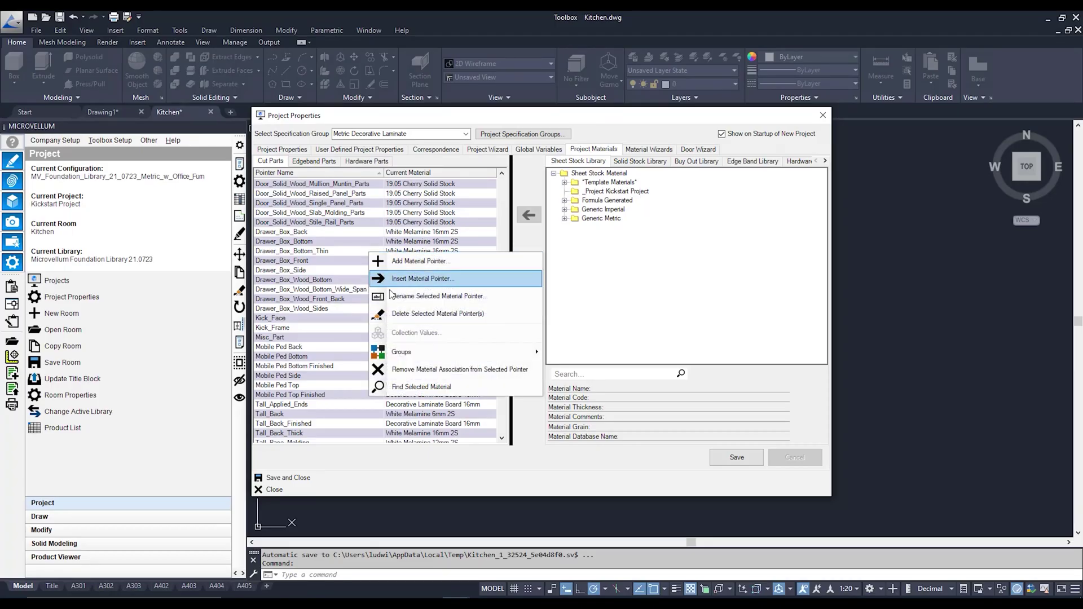
mouse_move(452, 348)
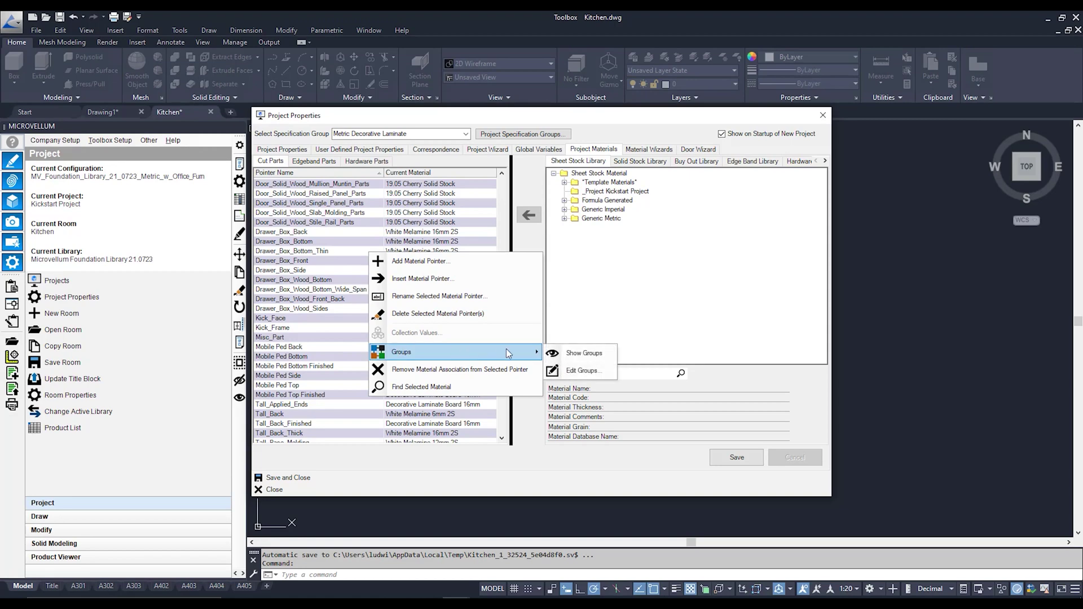
click(611, 355)
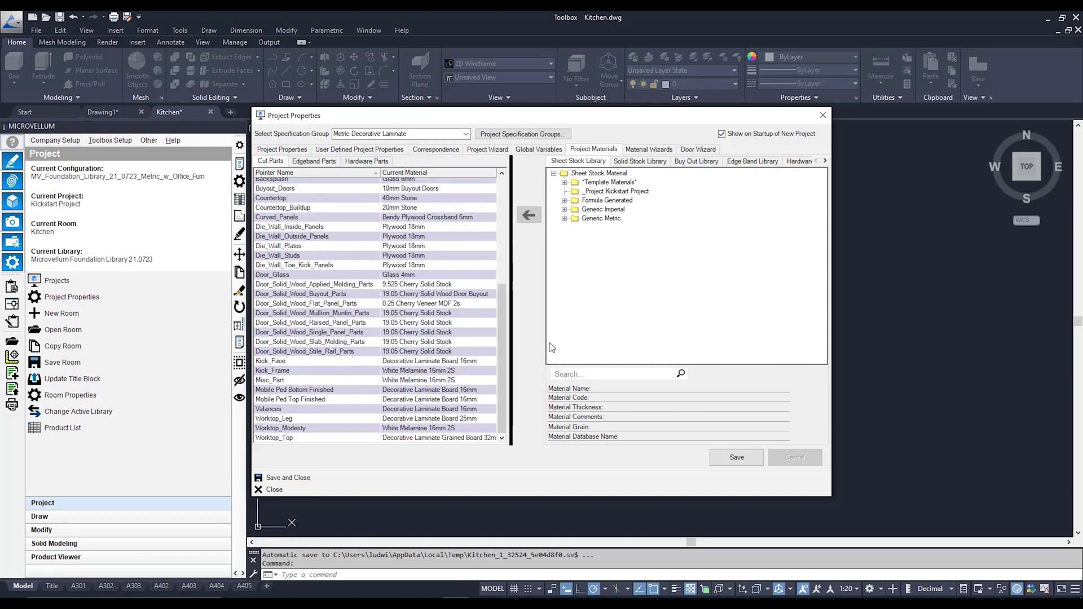
scroll(508, 326, up, 1)
scroll(508, 326, up, 6)
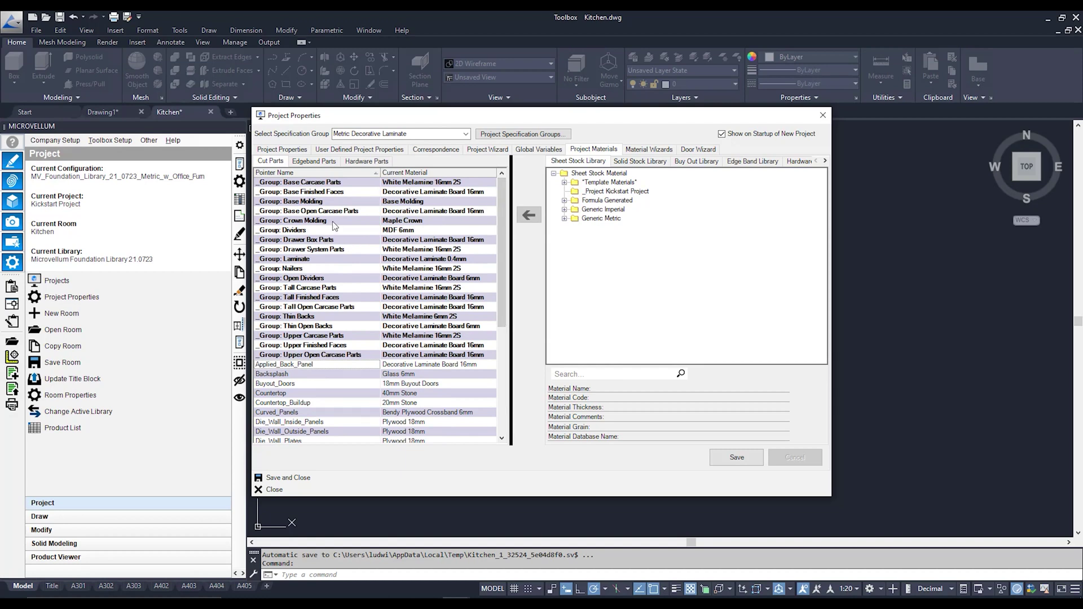
click(351, 184)
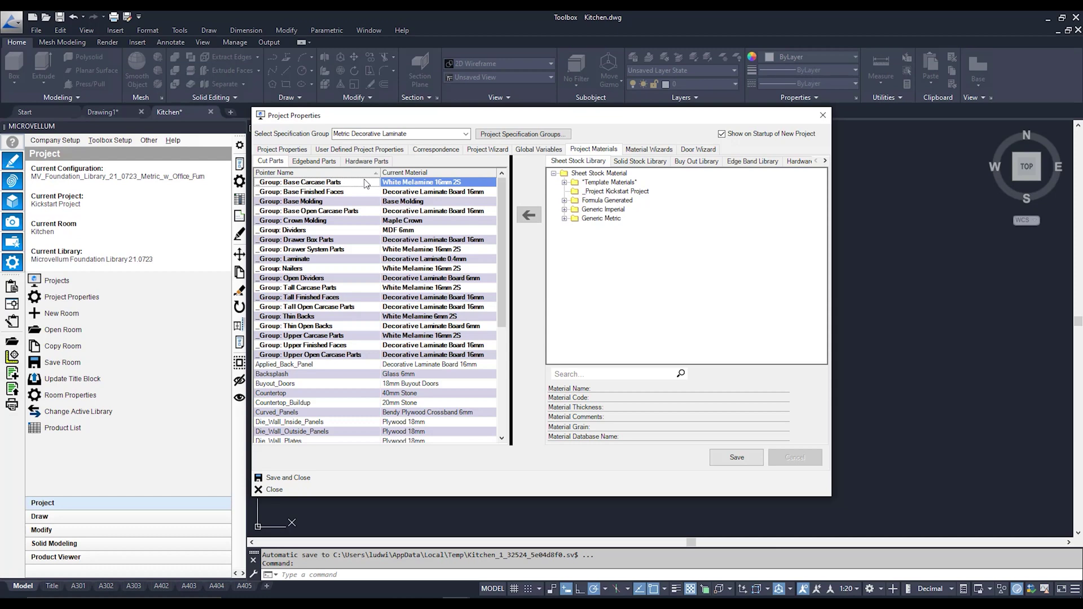
click(371, 193)
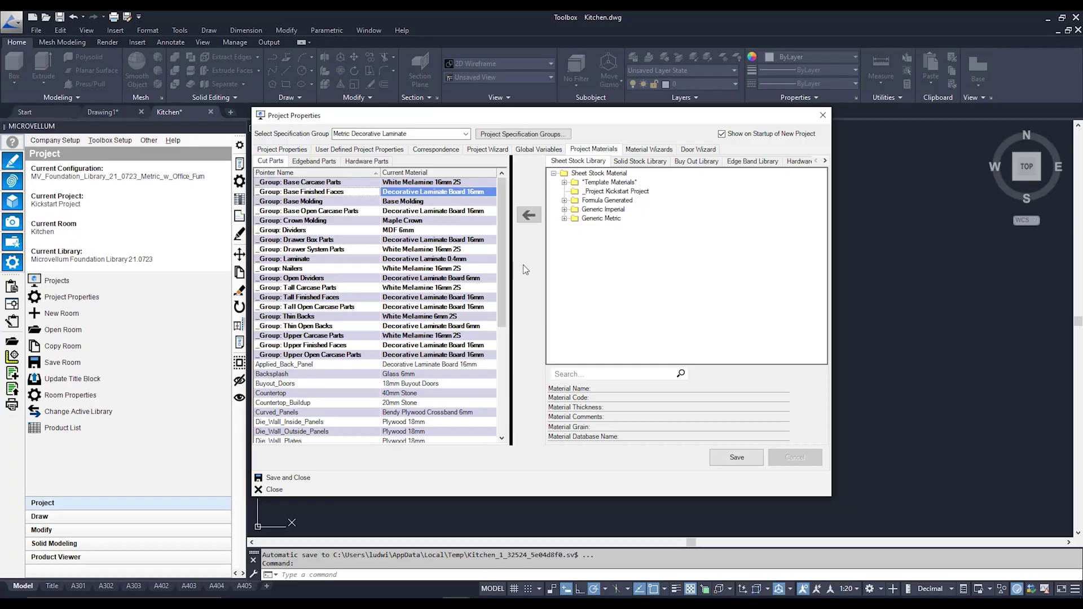
Assign Decorative Laminate Grained Board 18mm from the Generic Metric sheet stock to the Base Finished Faces group
click(604, 220)
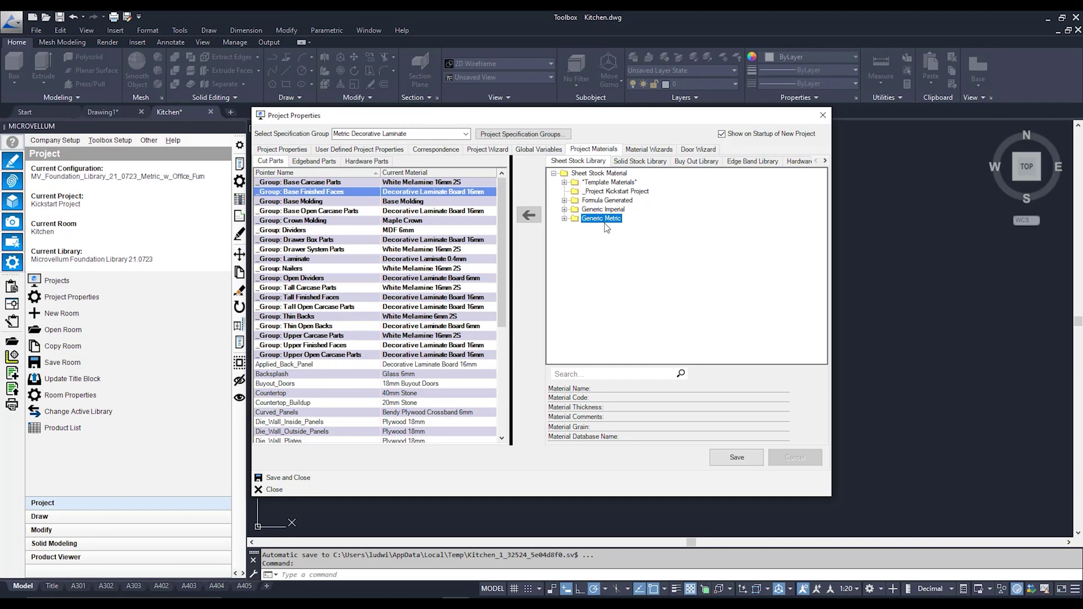
click(565, 219)
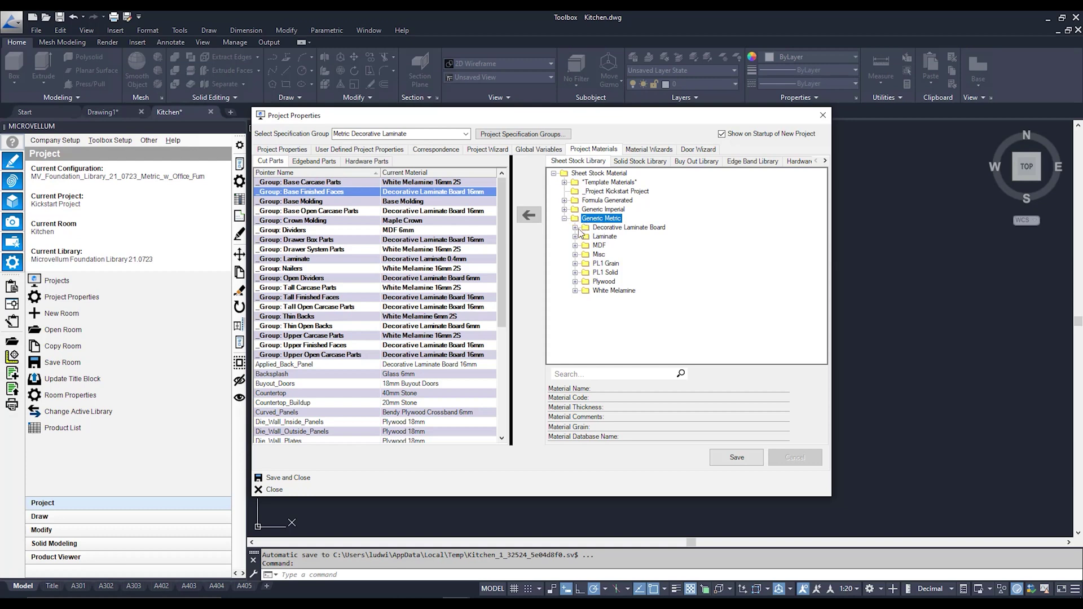
click(575, 228)
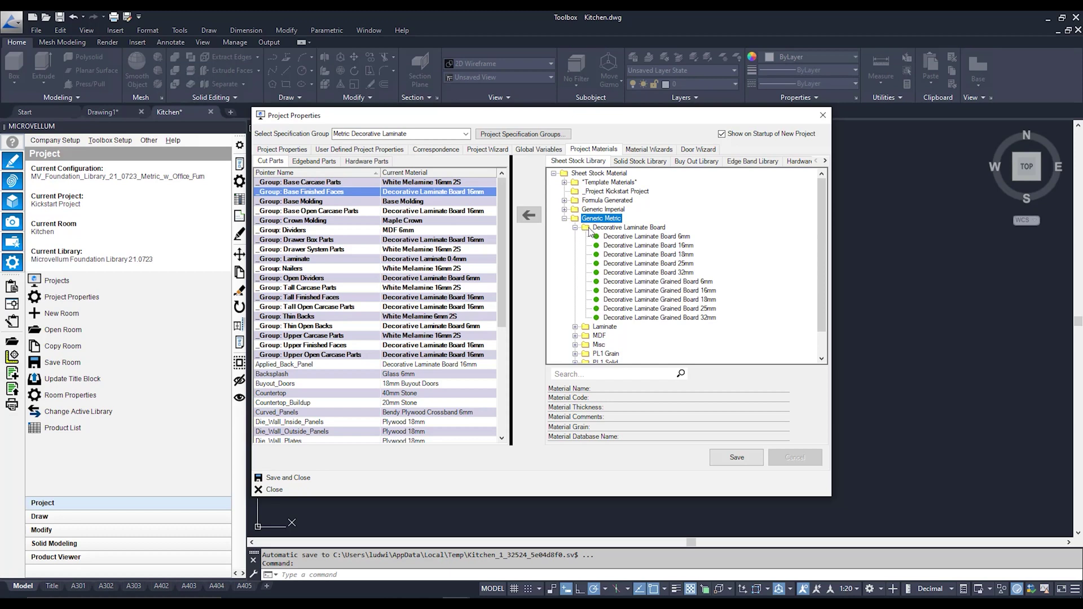
click(693, 247)
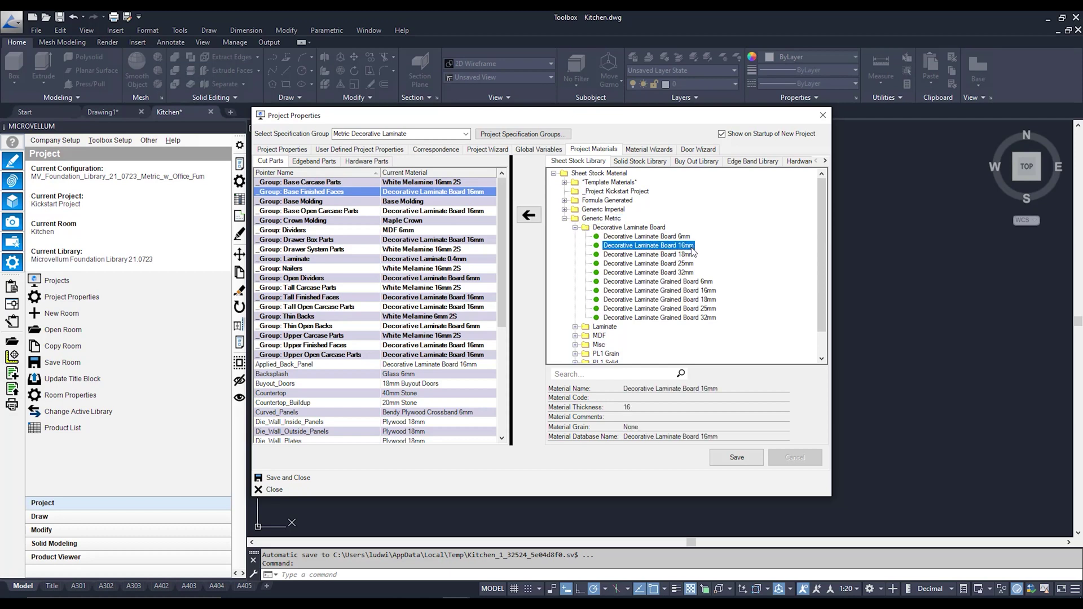
click(690, 257)
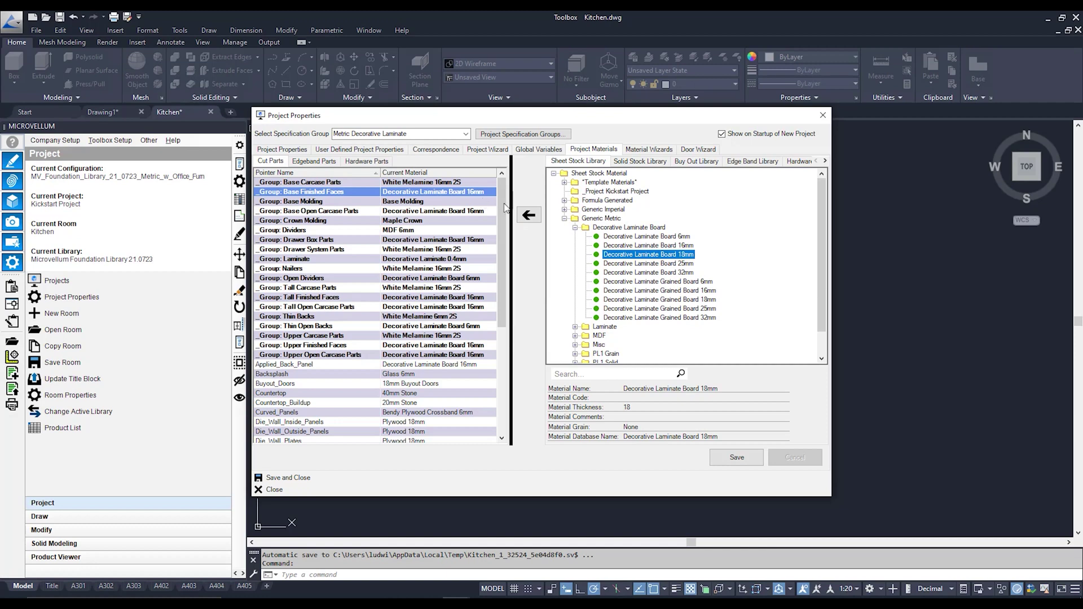
click(714, 299)
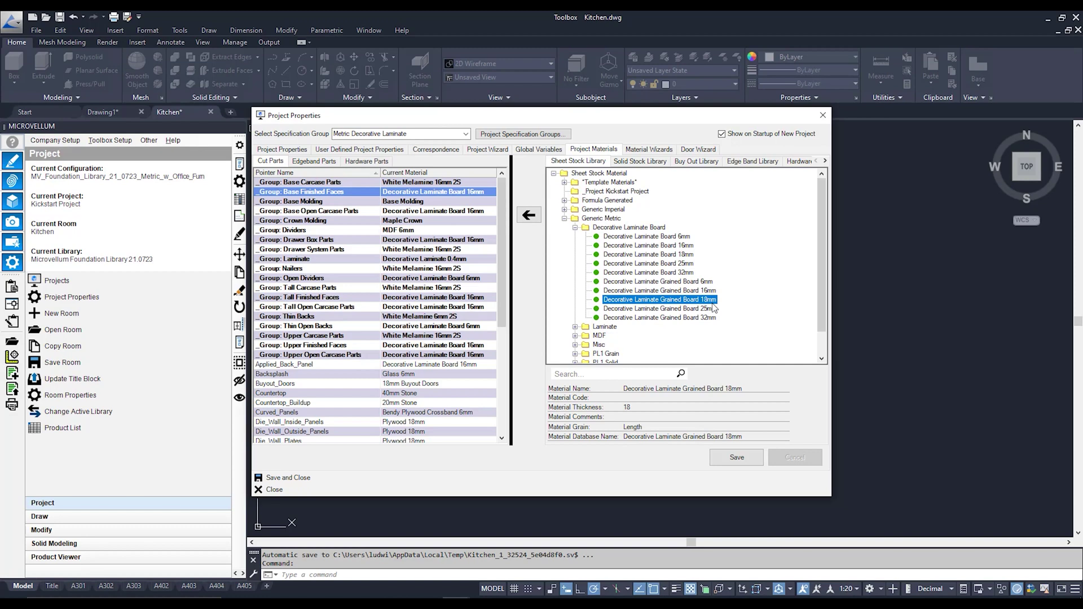
click(472, 194)
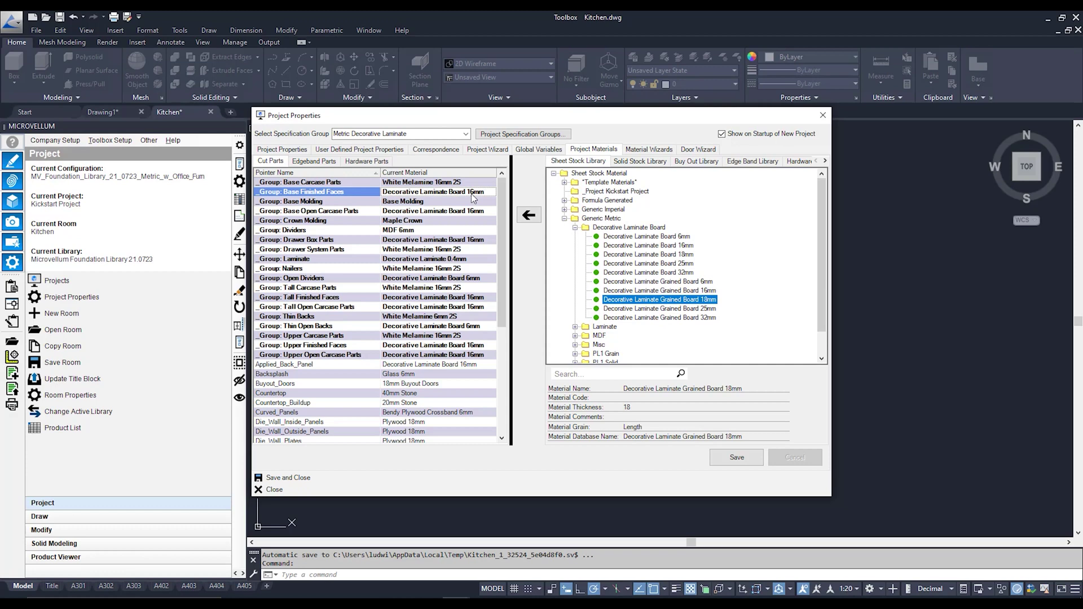
click(530, 216)
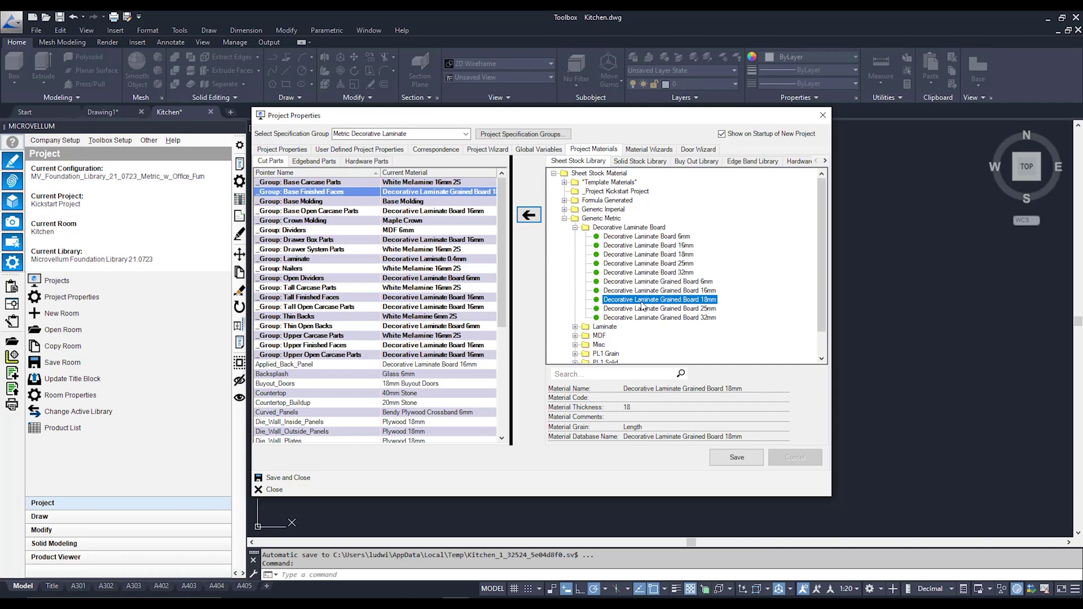
Copy Decorative Laminate Grained Board 18mm once to the project-level sheet materials
click(483, 195)
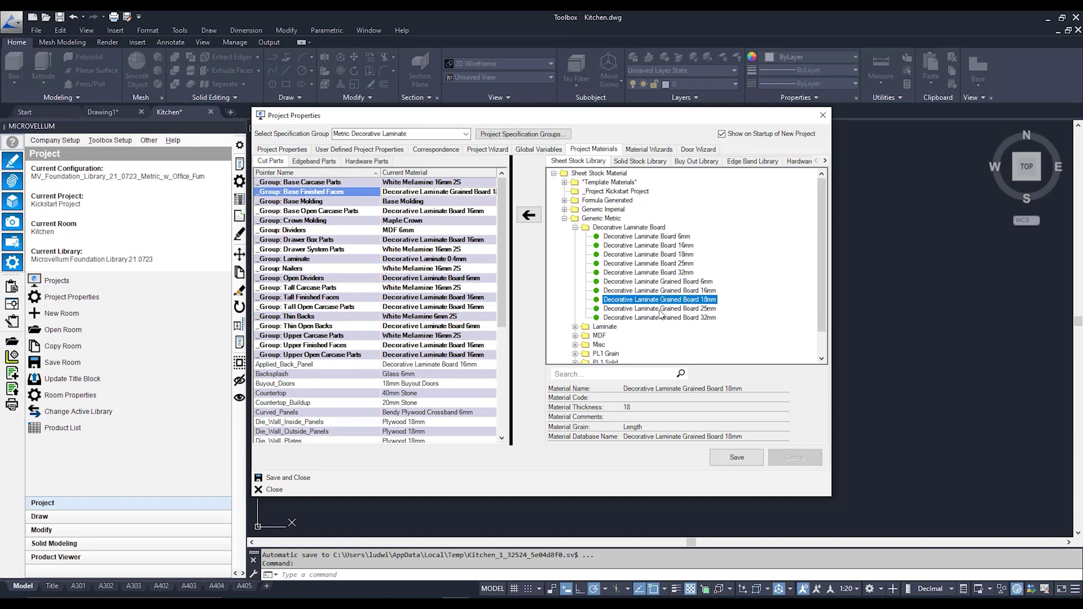
double_click(688, 302)
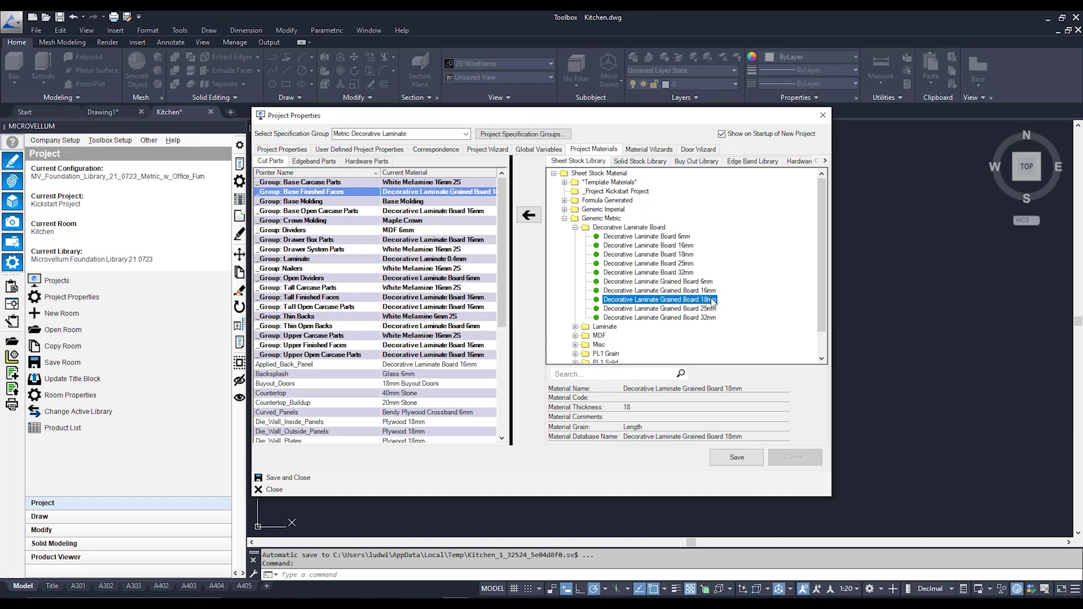
right_click(713, 302)
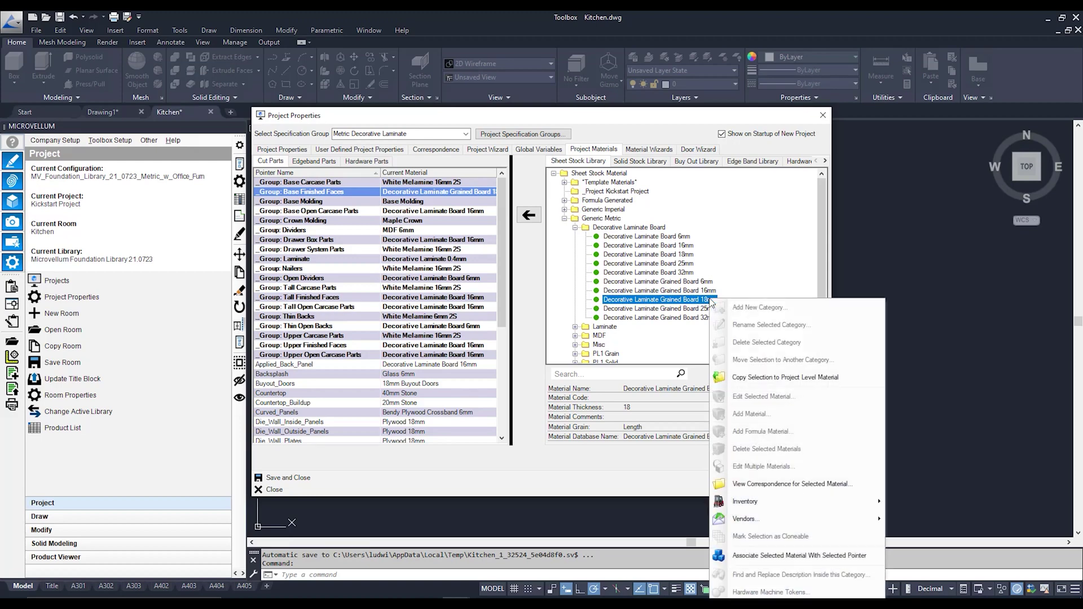
click(862, 378)
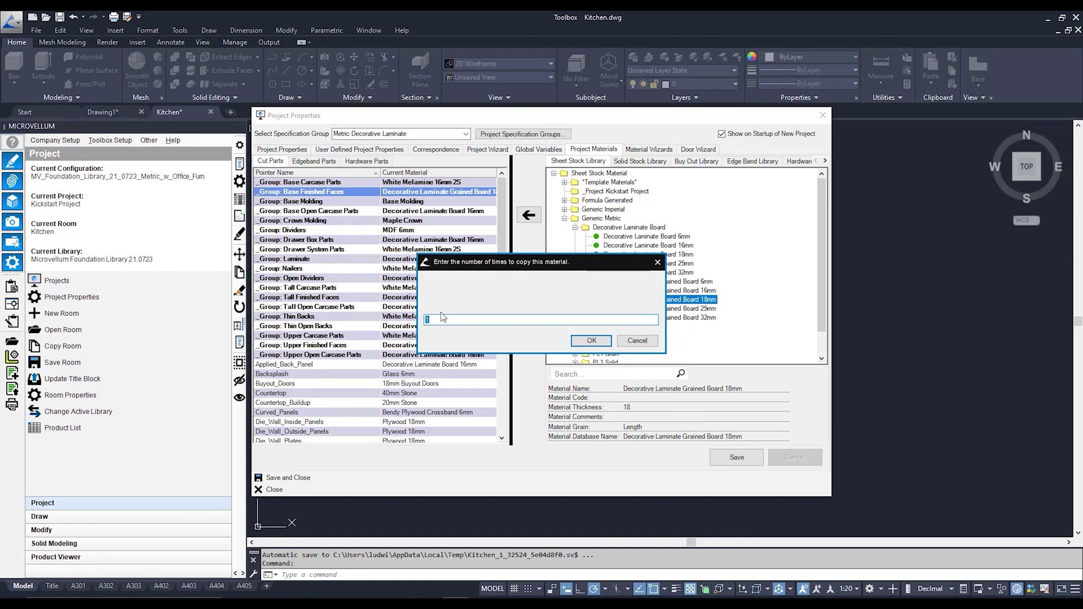
click(595, 341)
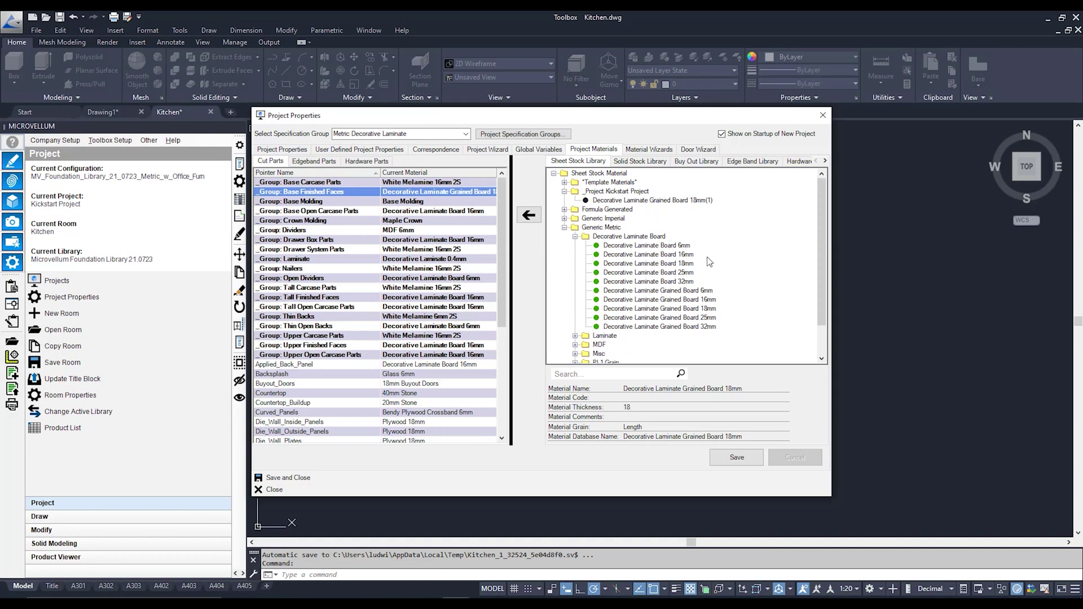
Compare the editing options available for the project-level copy and for the library's Decorative Laminate Board 18mm
click(693, 203)
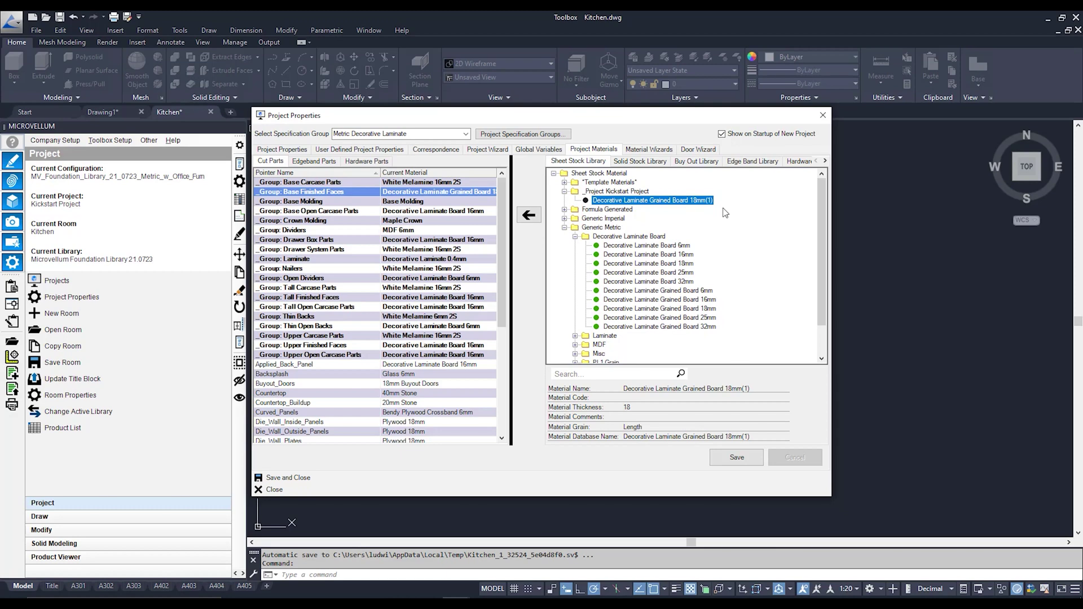
right_click(689, 202)
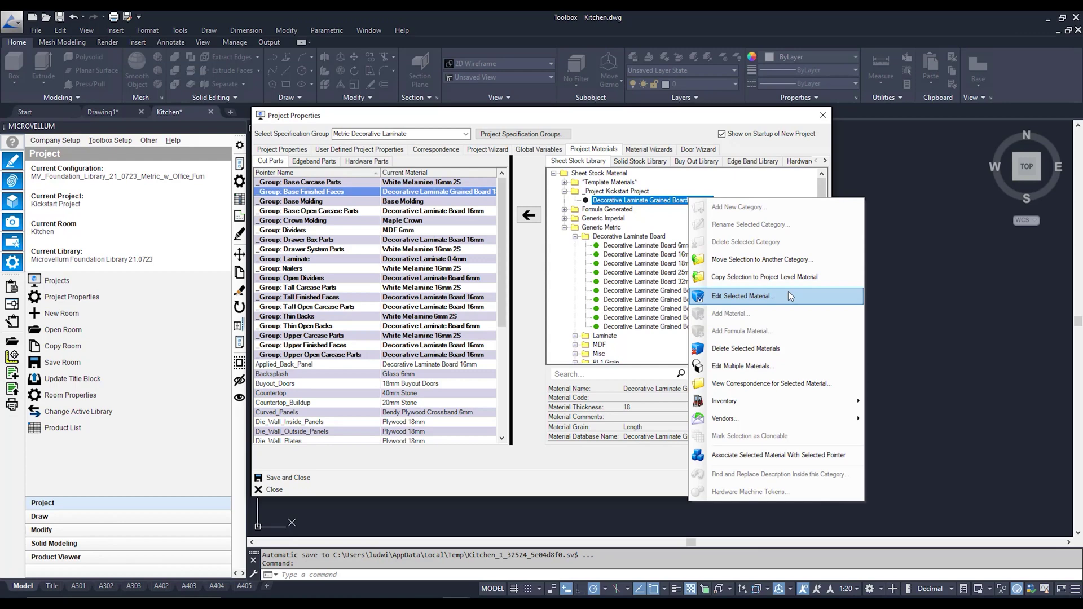
click(639, 265)
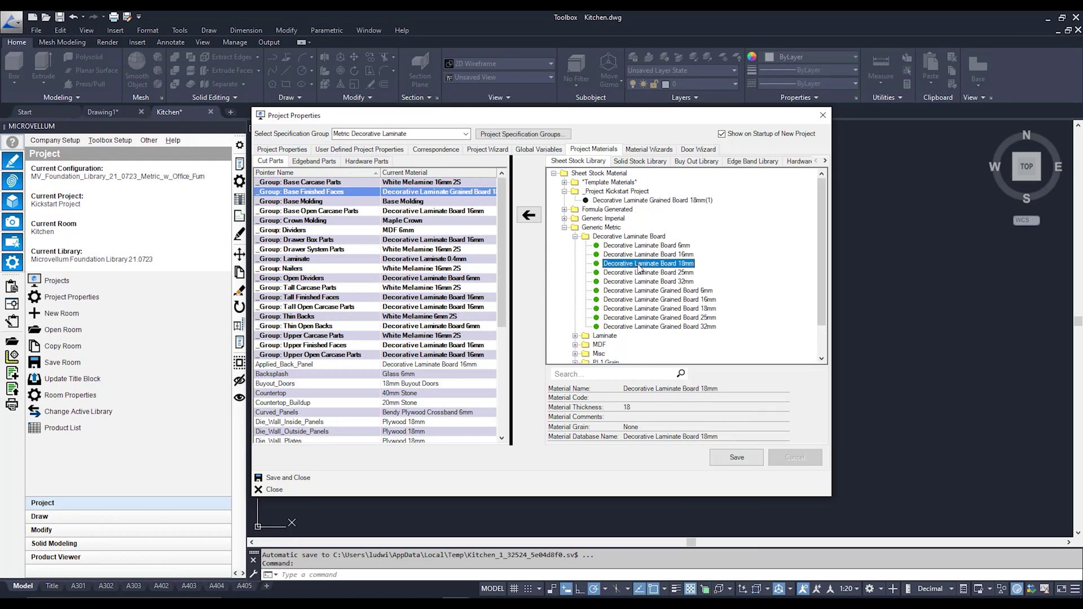
right_click(638, 267)
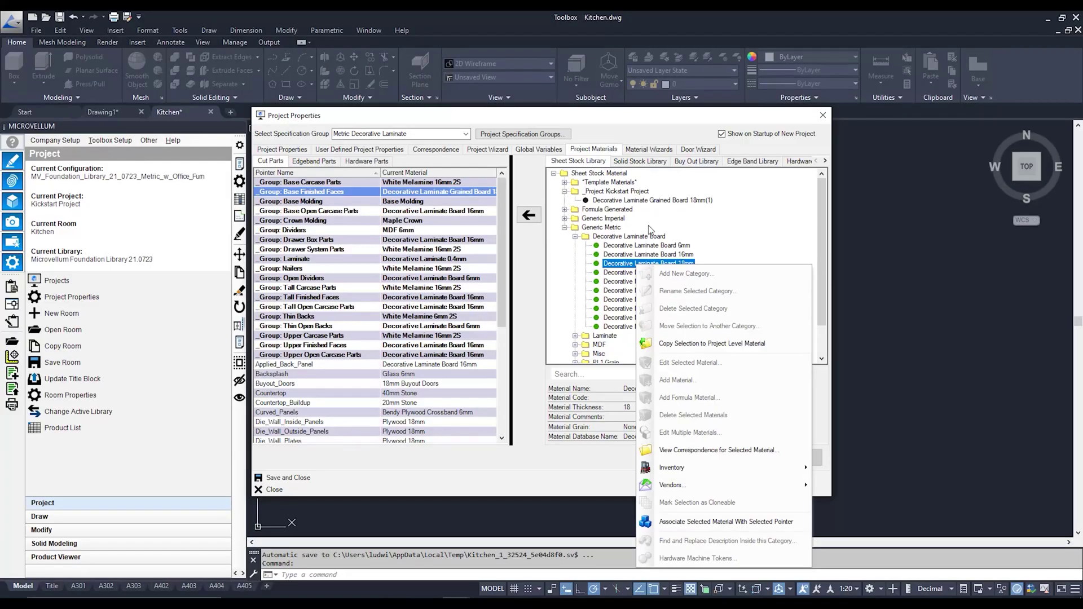
Edit the project-level board copy and set its description to Woodgrain Test Material 18mm
click(681, 204)
right_click(681, 206)
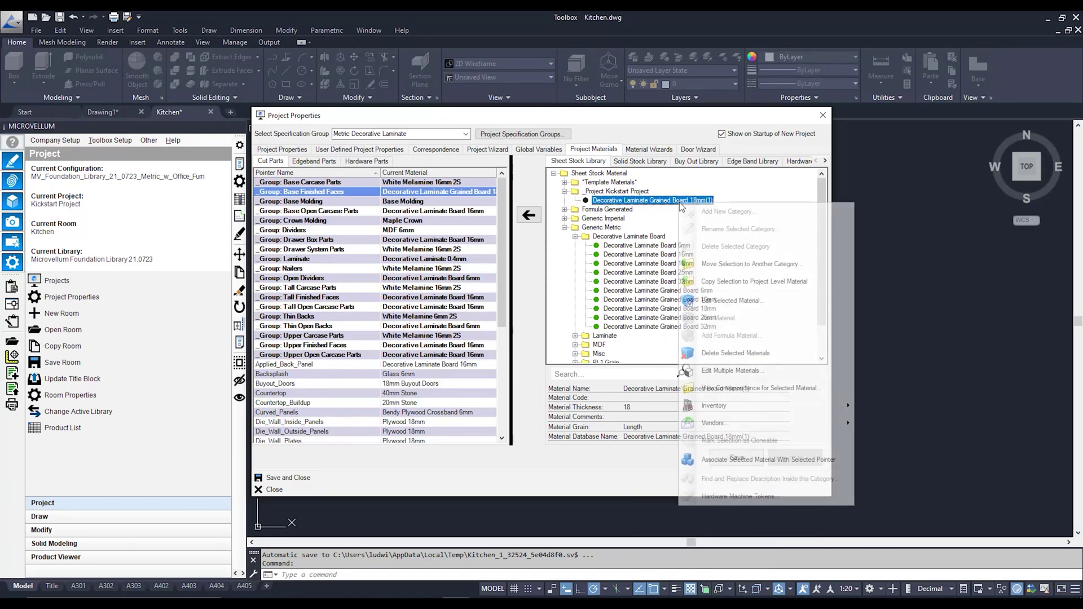
click(801, 301)
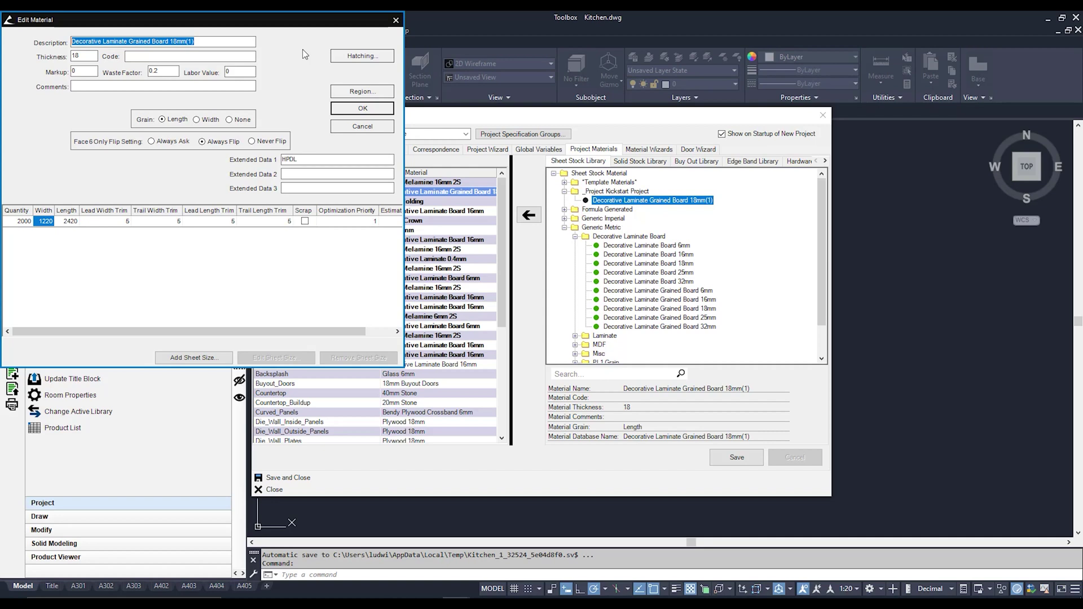
text(Woodgrain Test)
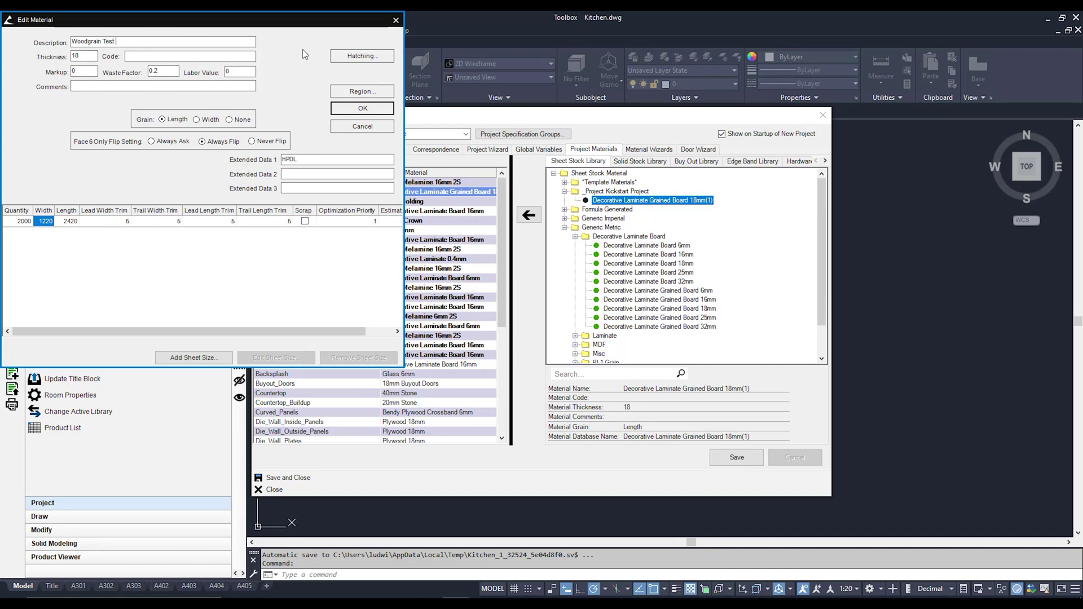
text( Material 18mm)
Review the material's thickness, code, markup and waste factor fields while leaving the code blank
double_click(91, 57)
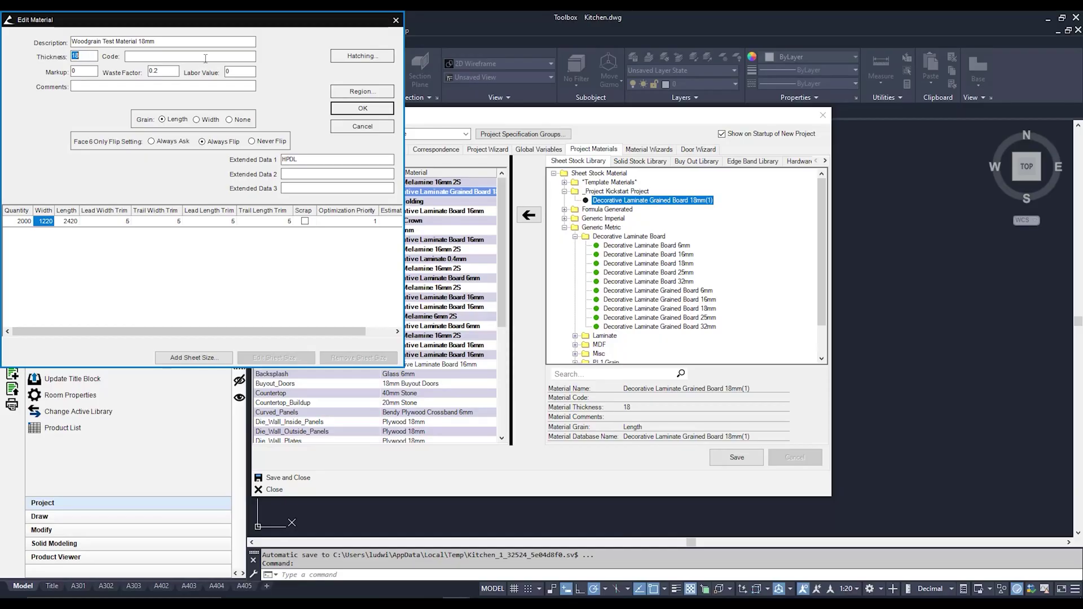
click(202, 59)
text(T)
key(Delete)
key(Tab)
key(Tab)
key(Tab)
double_click(170, 67)
double_click(80, 67)
Examine the sheet size's panel width, panel length, estimate price and leading width trim, leaving them unmodified
click(106, 225)
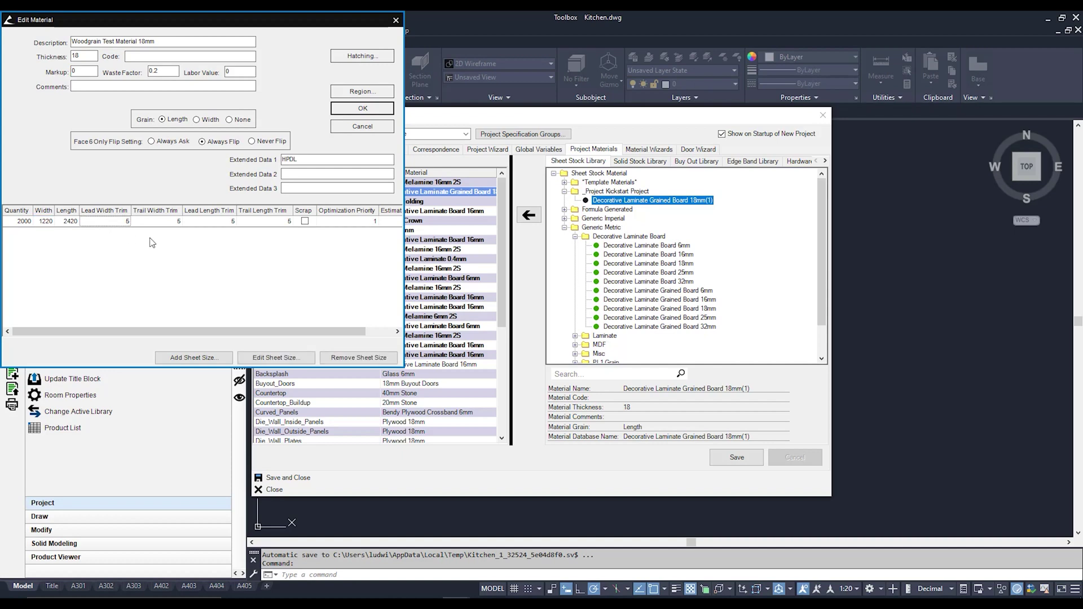
click(285, 361)
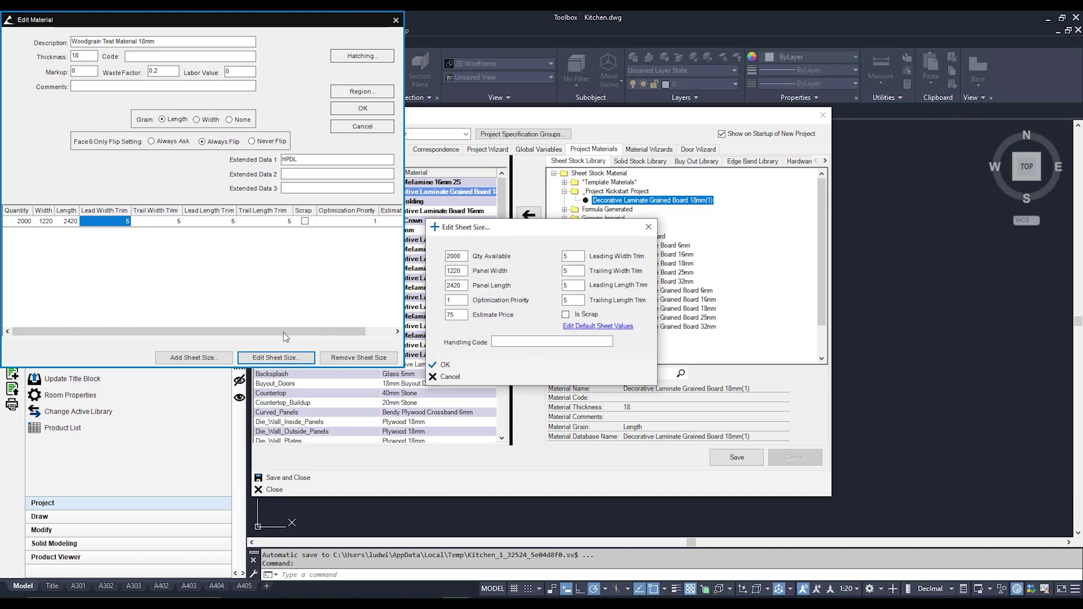
click(465, 271)
click(465, 286)
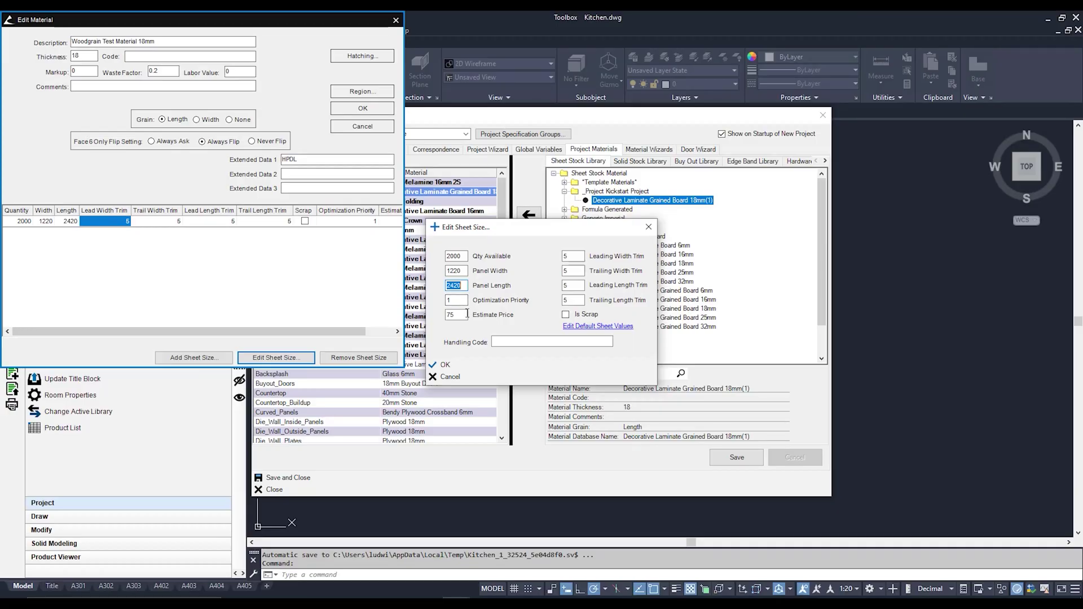
double_click(462, 314)
double_click(569, 256)
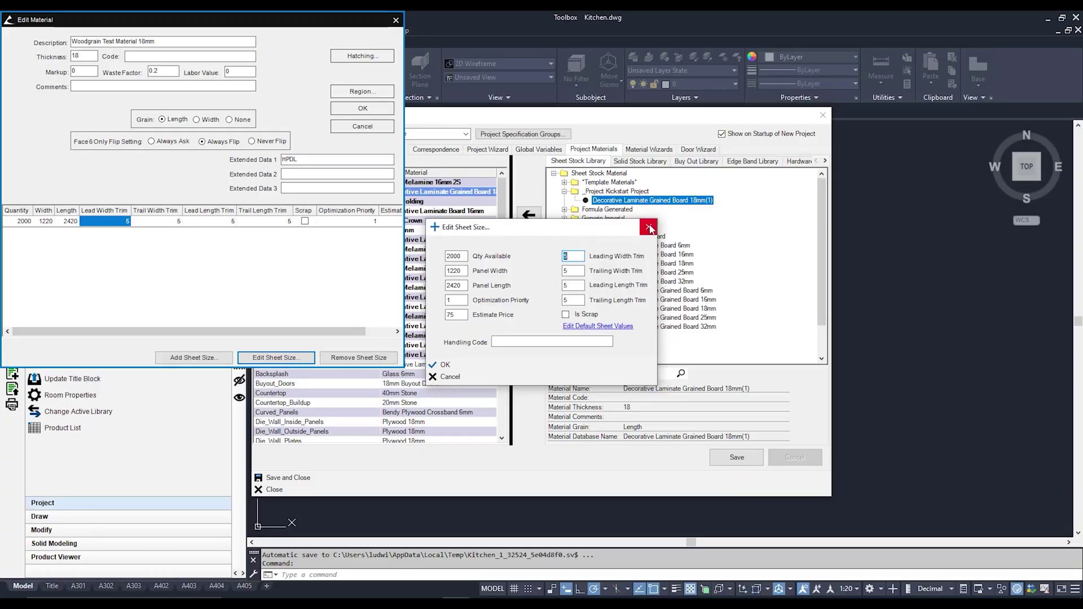
click(643, 232)
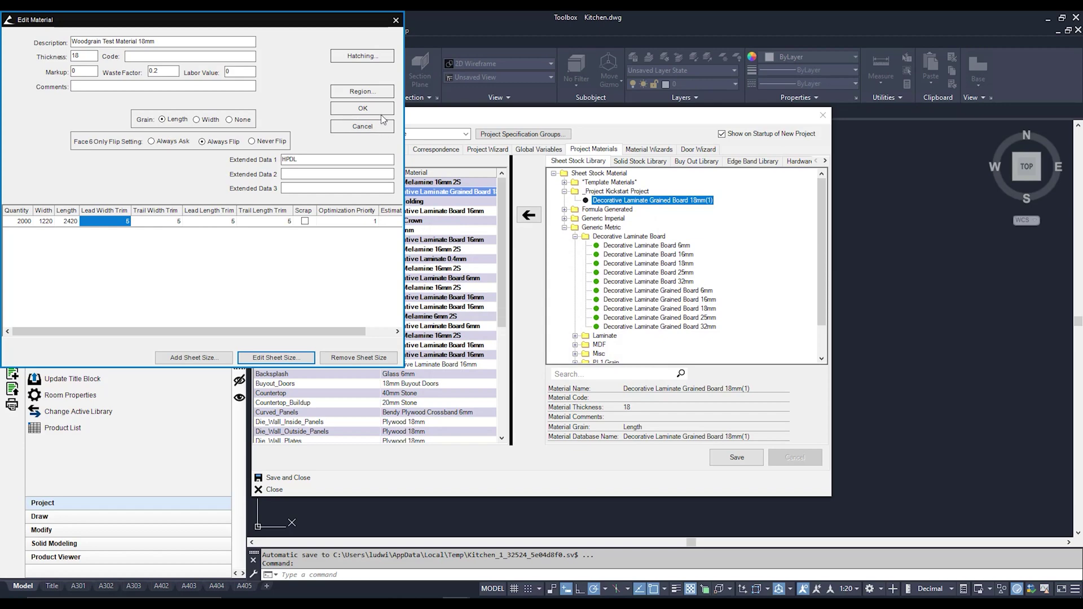
Accept the material edits and assign Woodgrain Test Material 18mm to the Base Finished Faces group
click(363, 108)
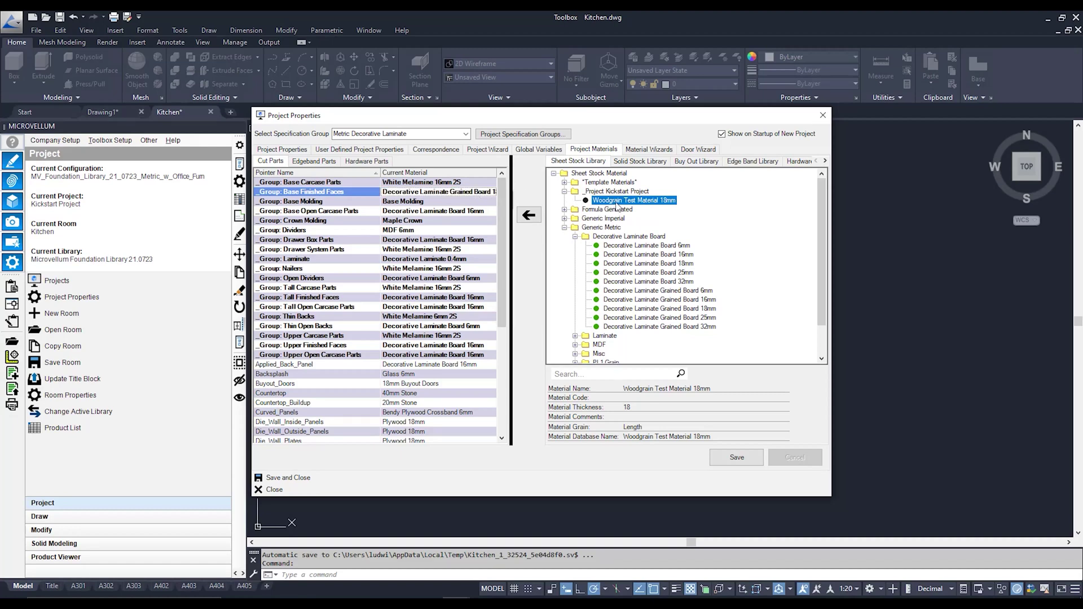
click(538, 218)
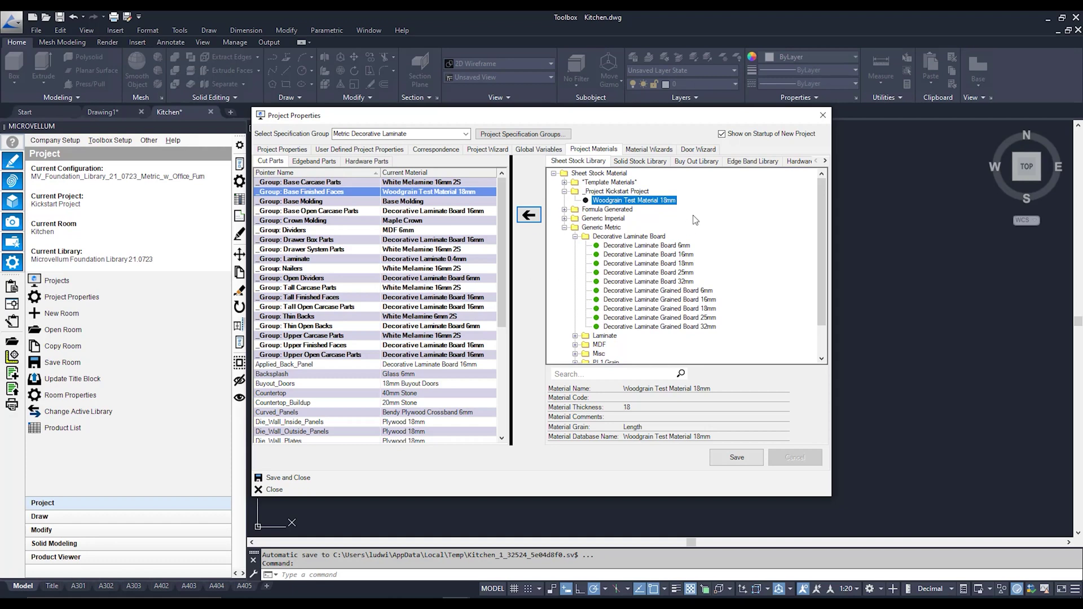
Browse the buyout library and the Generic Metric edgebanding materials, and show the edgeband part pointers
click(702, 163)
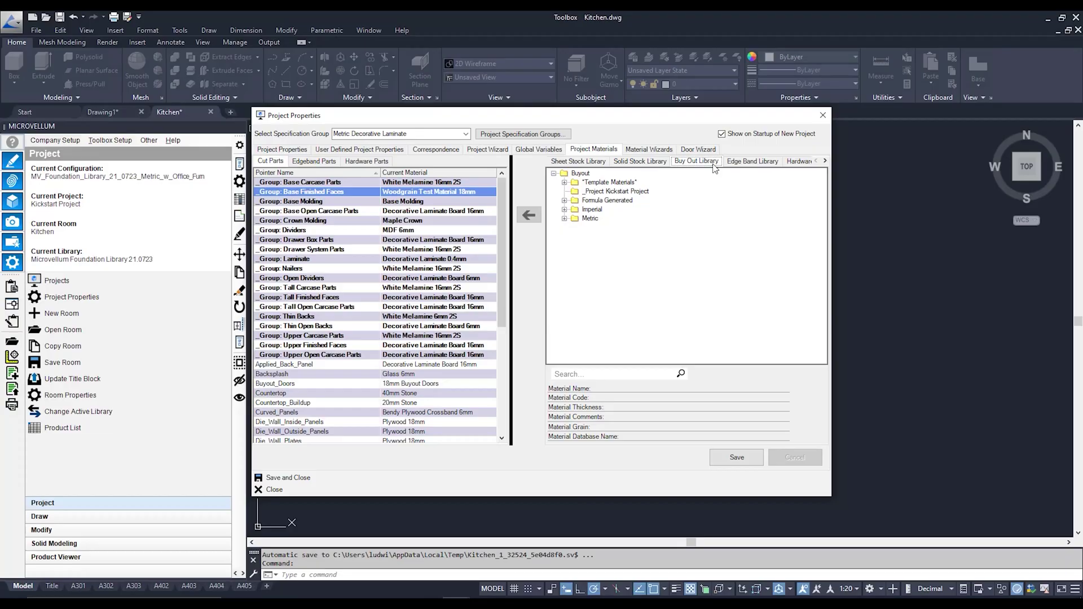
click(748, 161)
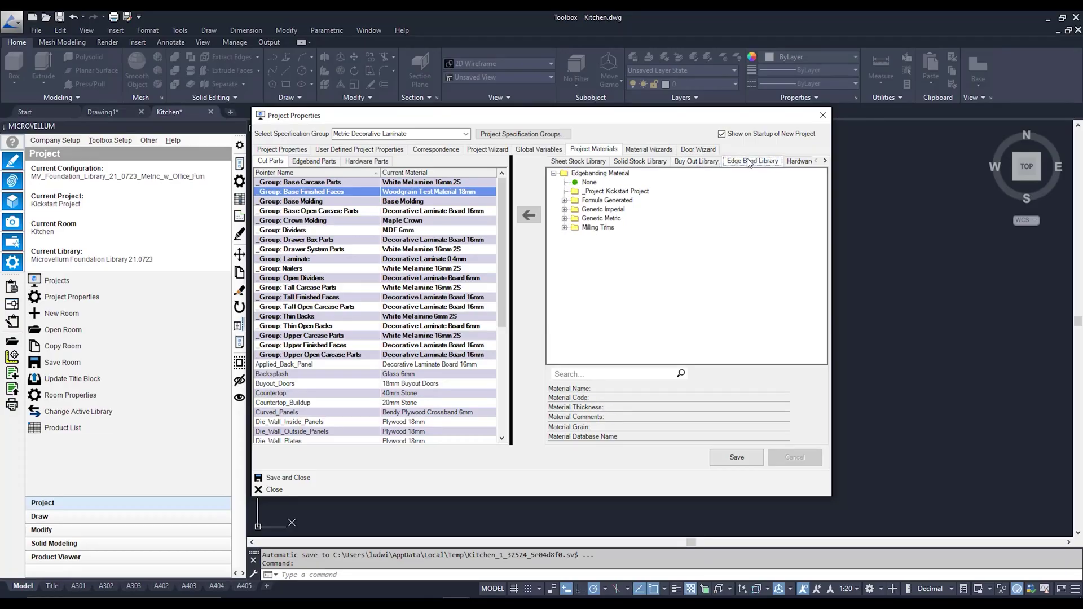
click(565, 219)
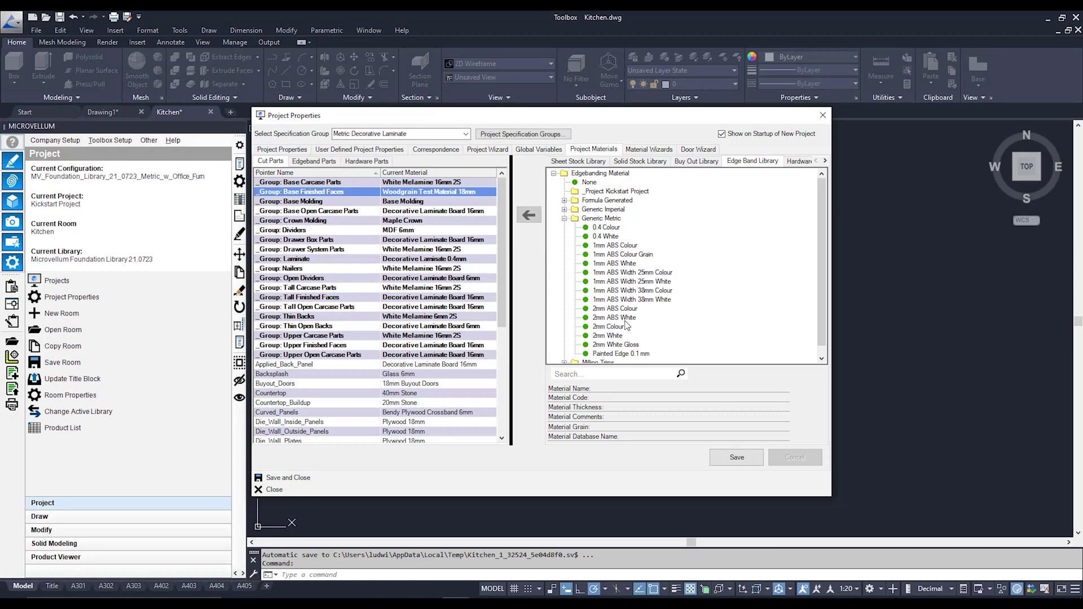
click(327, 164)
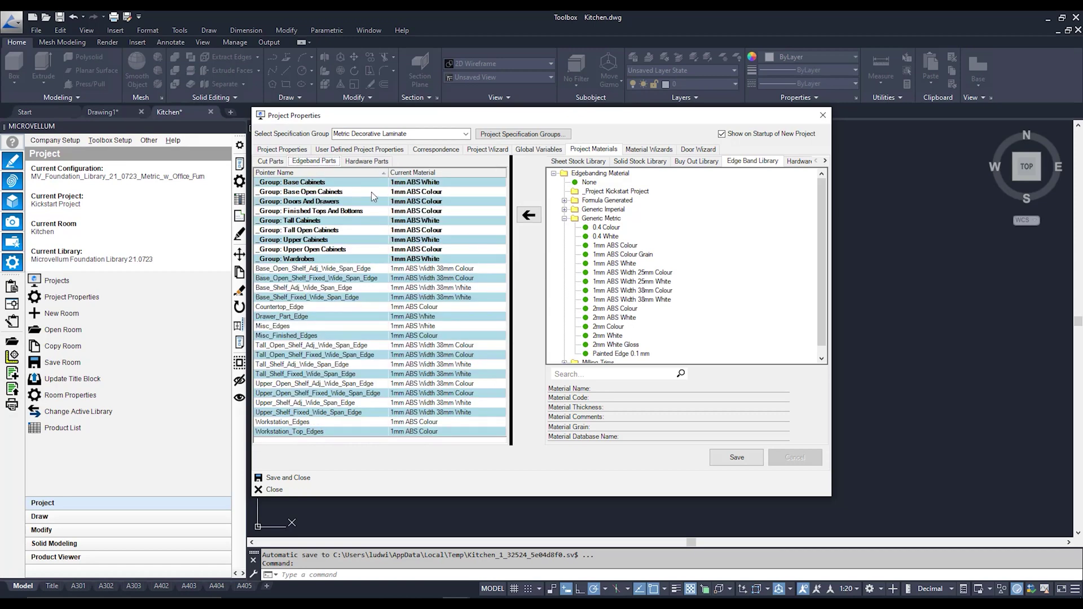
Try to copy the 1mm ABS Width 25mm White edgebanding to the project-level materials
click(615, 283)
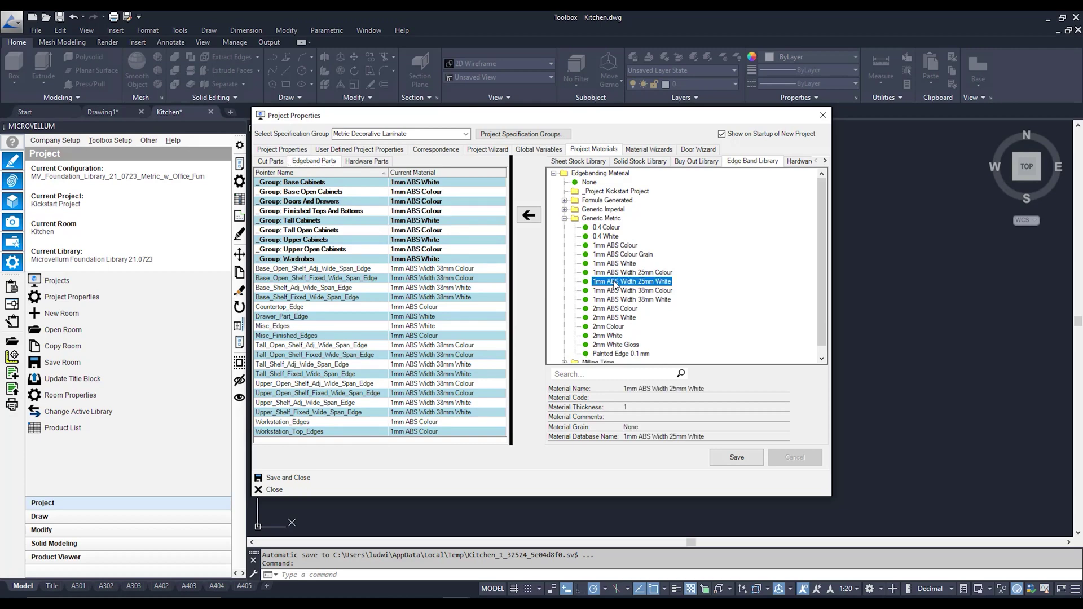
right_click(615, 285)
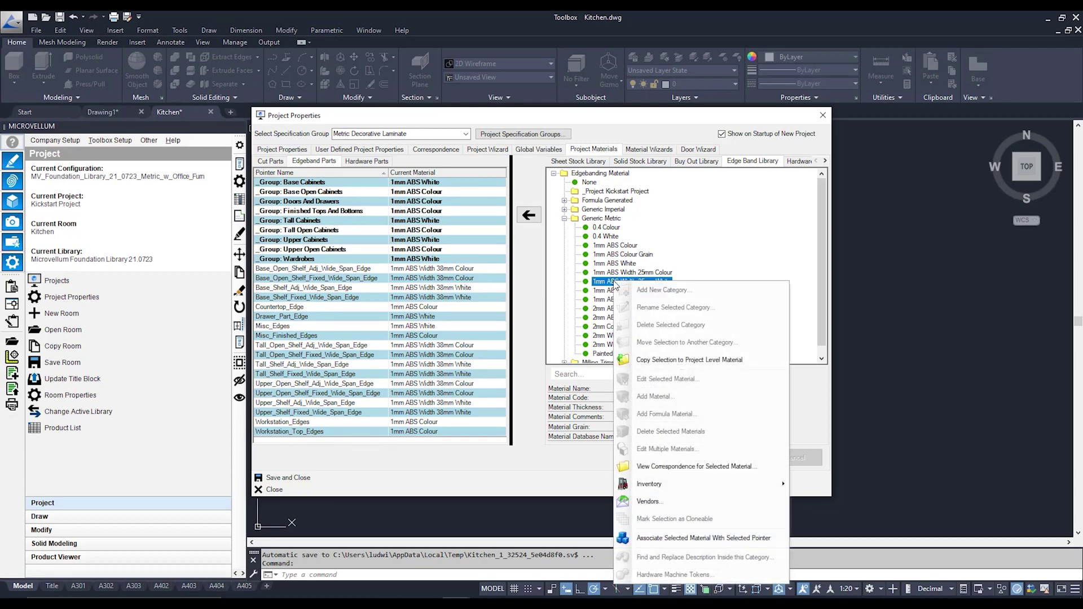
click(776, 359)
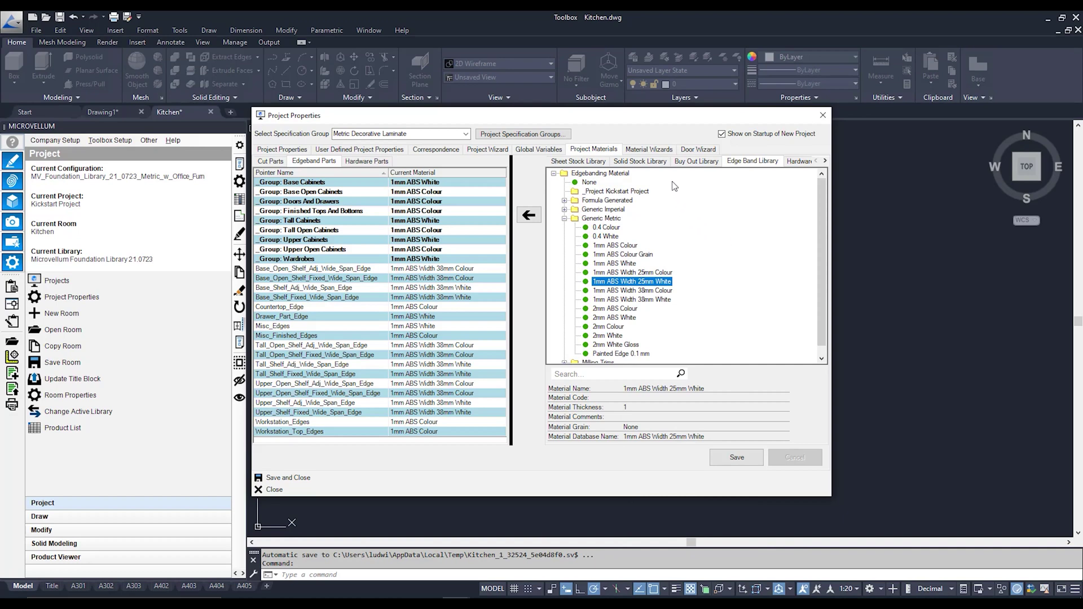
Save the changes to the cut parts file and load the hardware wizard from the material wizards
click(660, 150)
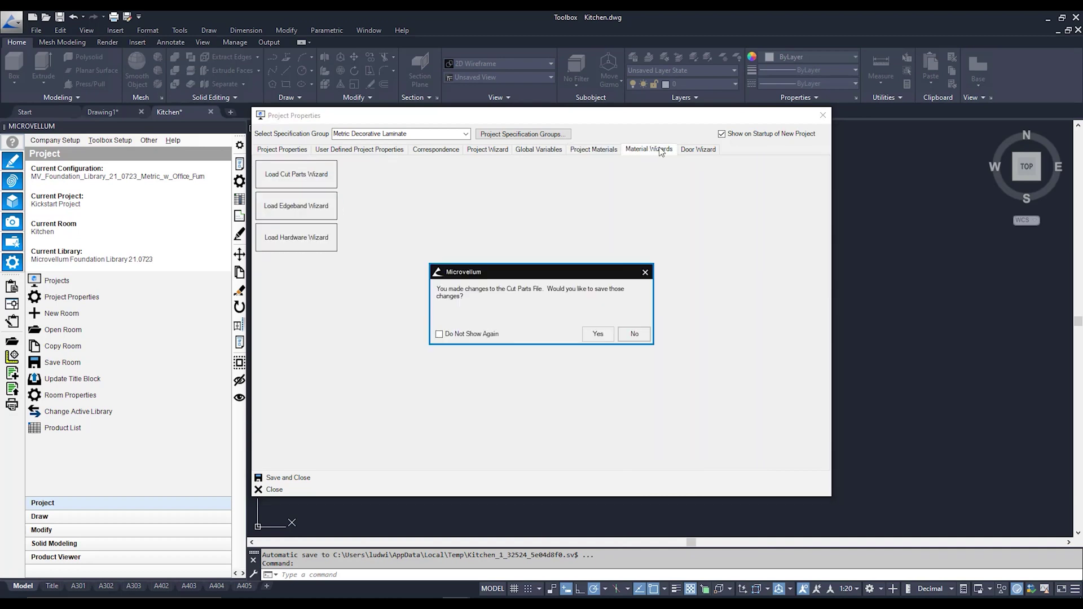
click(597, 335)
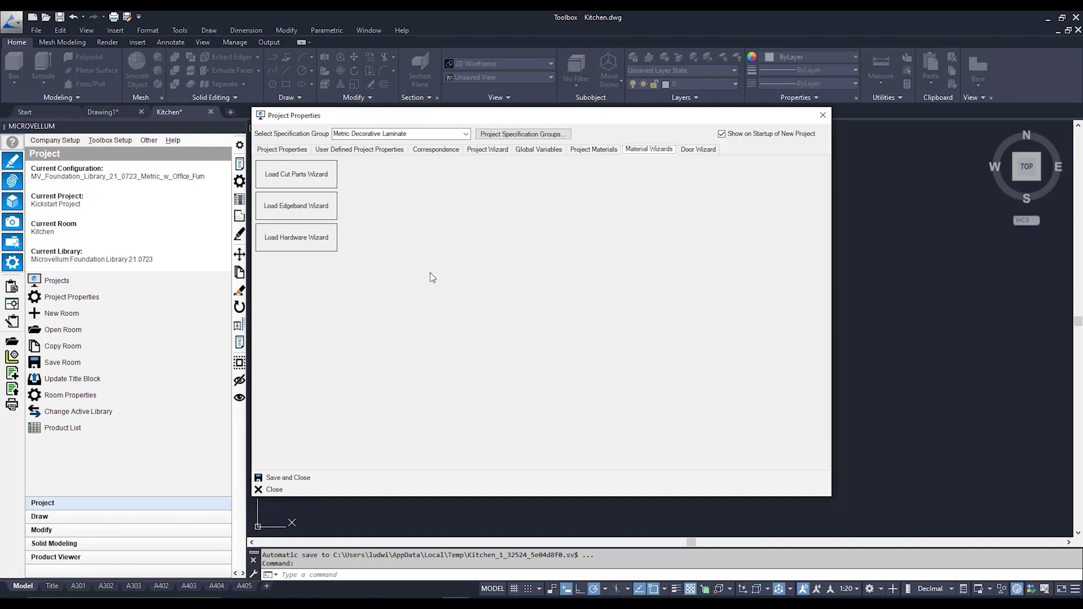
click(327, 238)
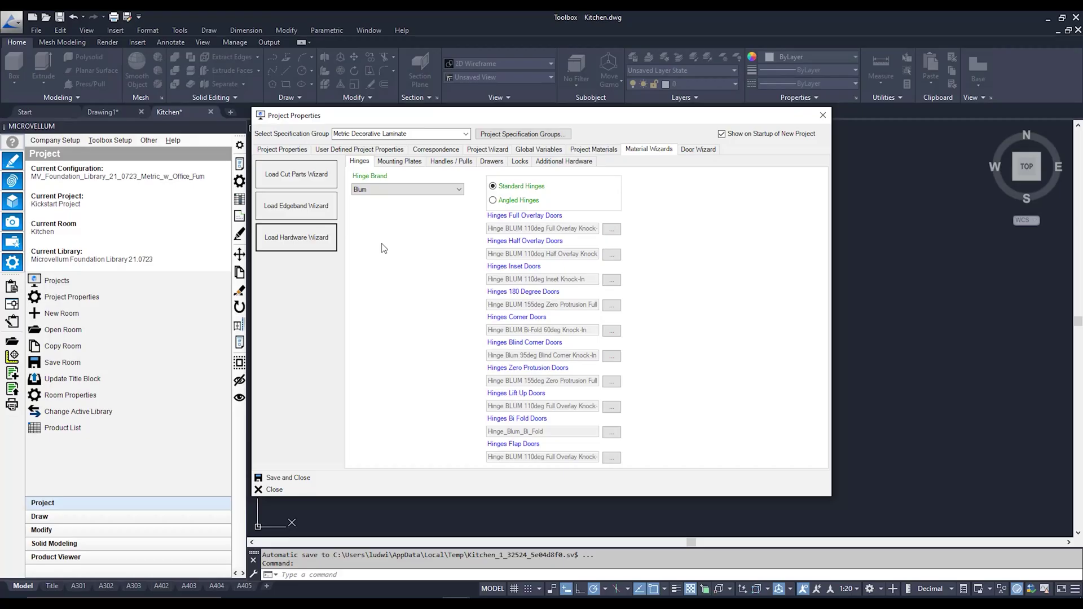
Examine the available hinge brands and the hardware wizard's mounting plates, handles, drawers, locks and additional hardware, leaving them unmodified
click(460, 190)
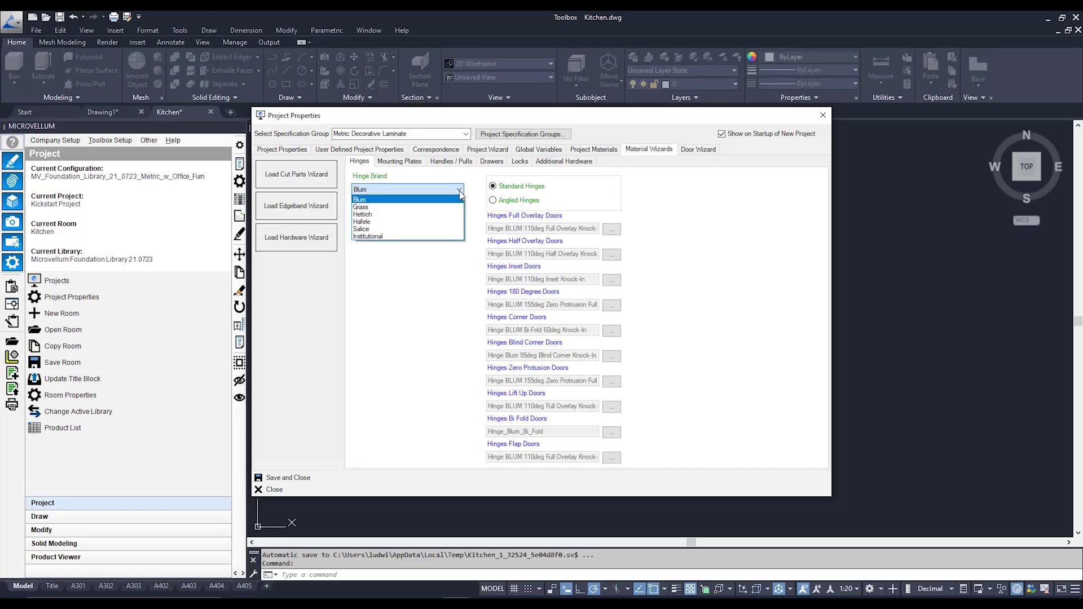
click(461, 195)
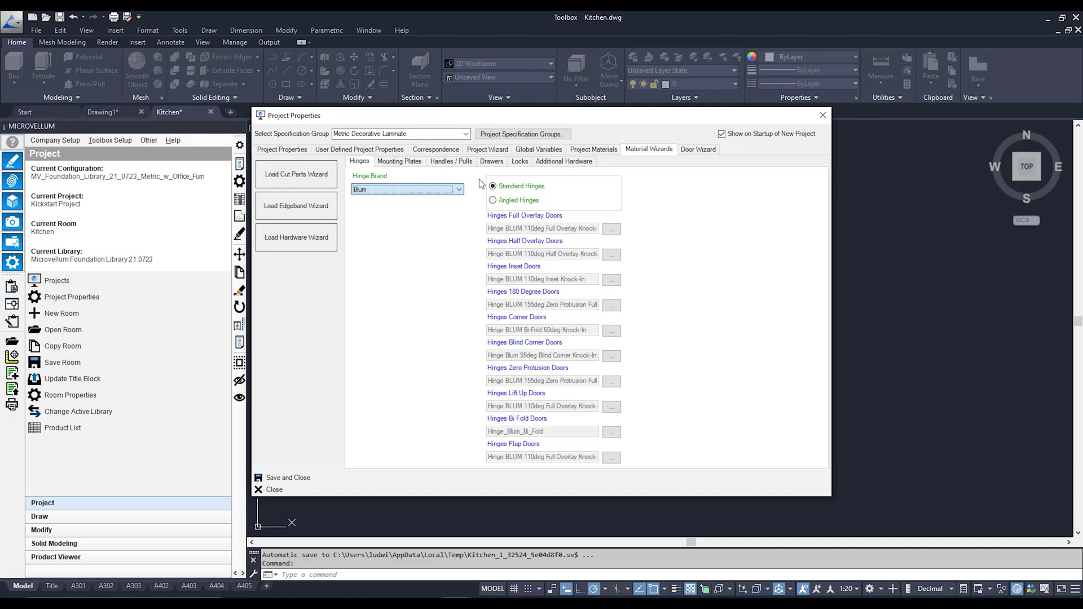
click(406, 162)
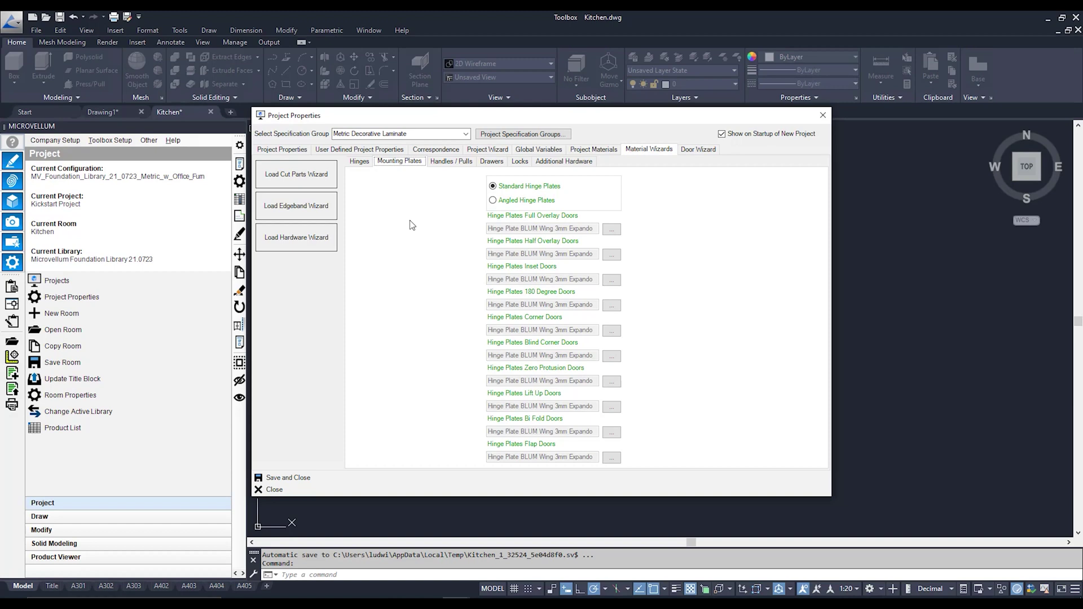
click(464, 163)
click(490, 163)
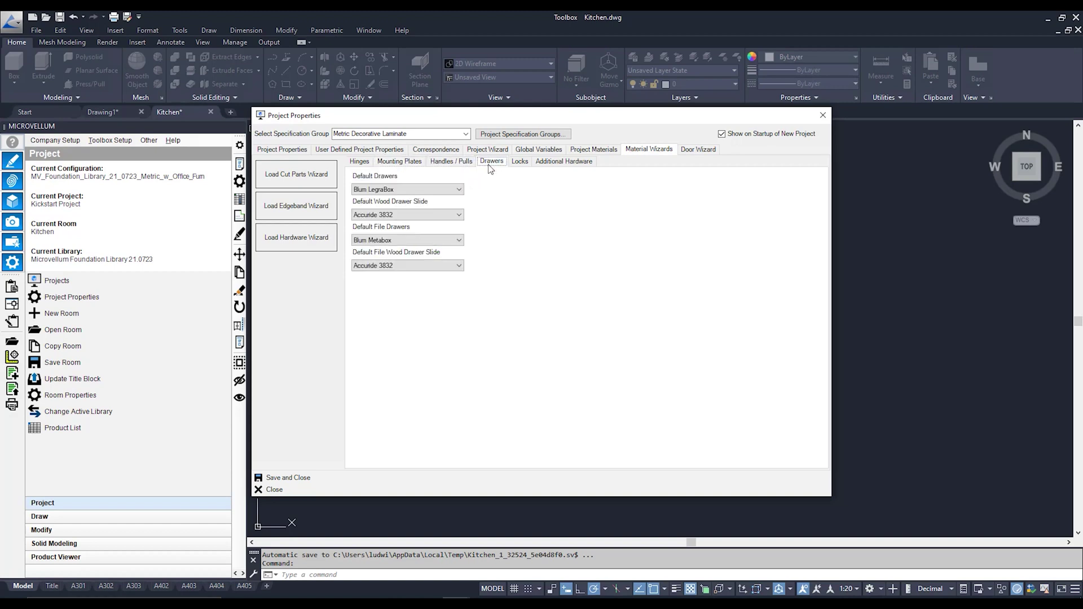
click(520, 164)
click(569, 164)
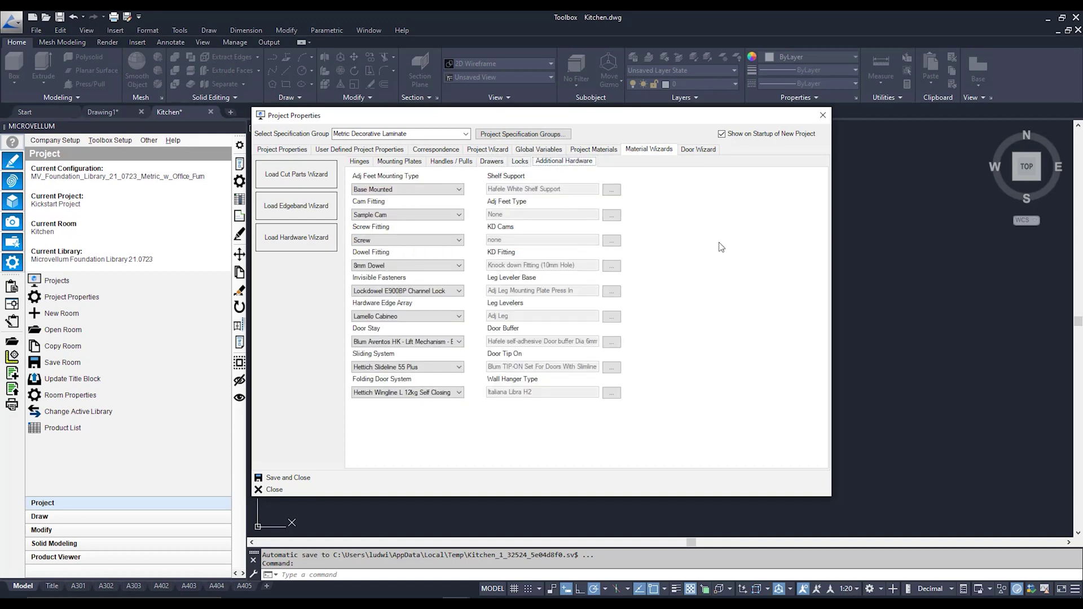
click(458, 216)
Display the door wizard's global variables for the door settings and profile settings
click(693, 150)
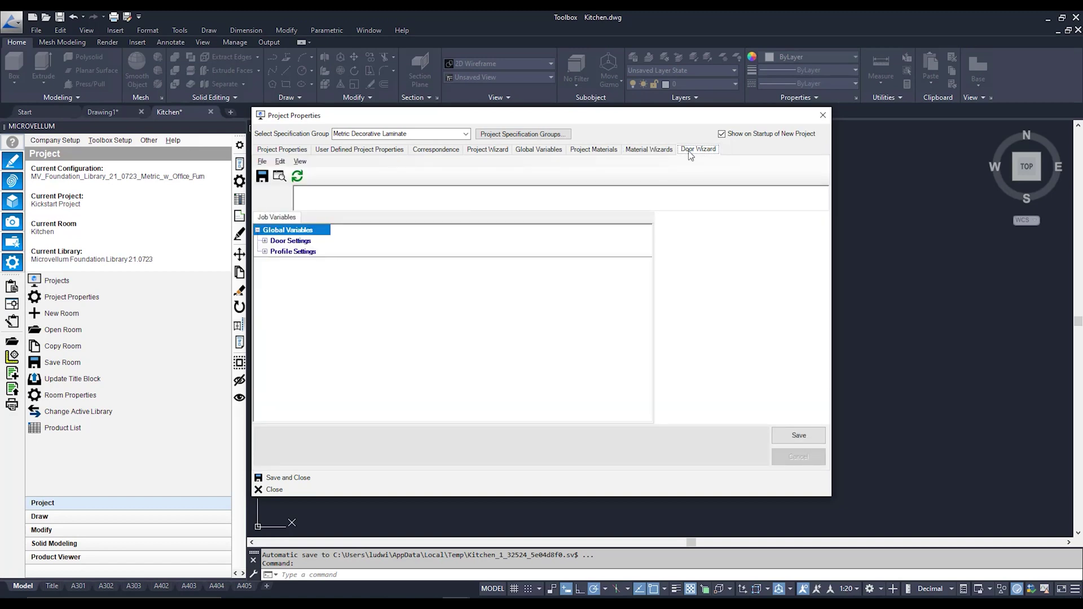
click(265, 241)
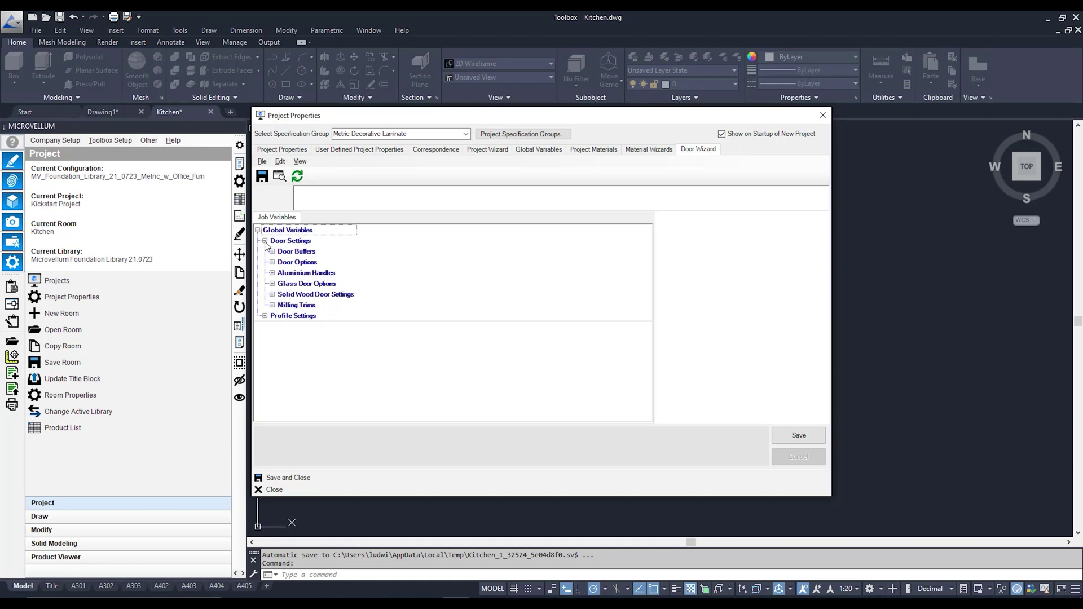
click(265, 317)
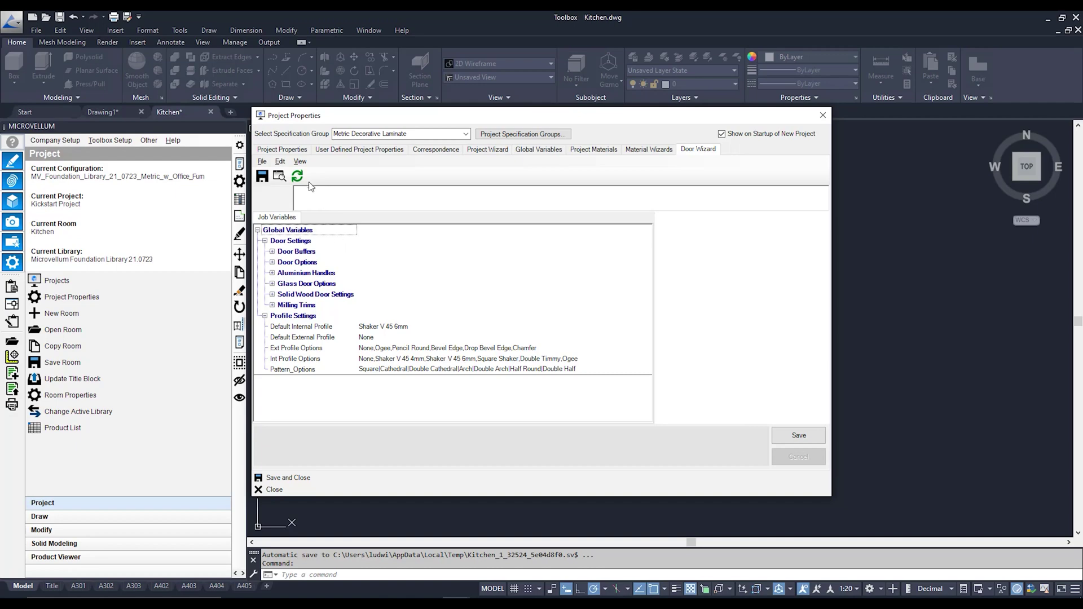
Examine the LookUpTableInternalProfile lookup table and its routing columns, close the lookup tables and save the door wizard variables
click(300, 162)
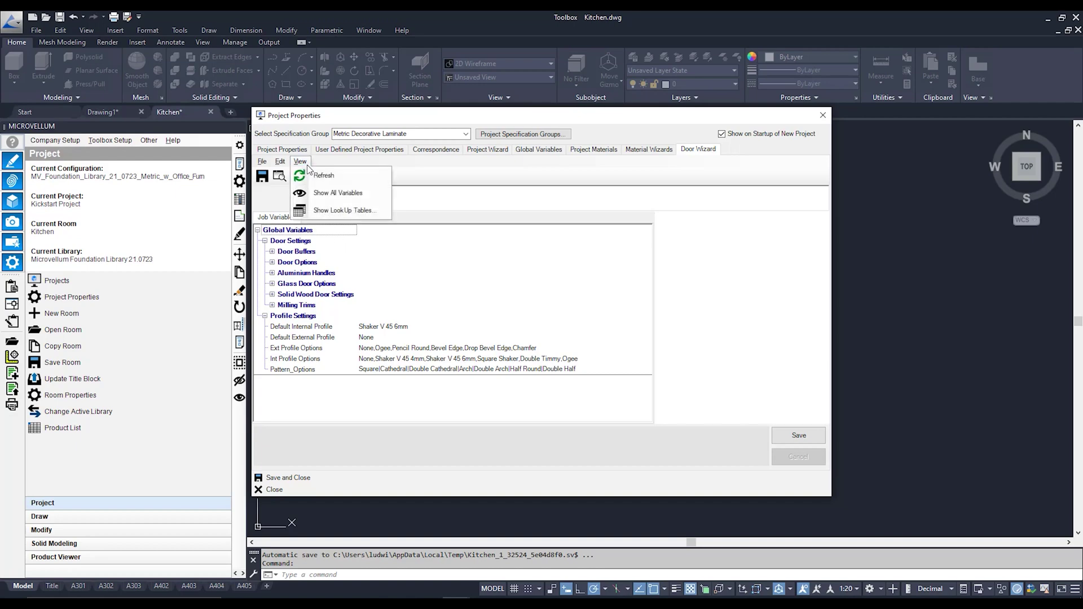
click(382, 210)
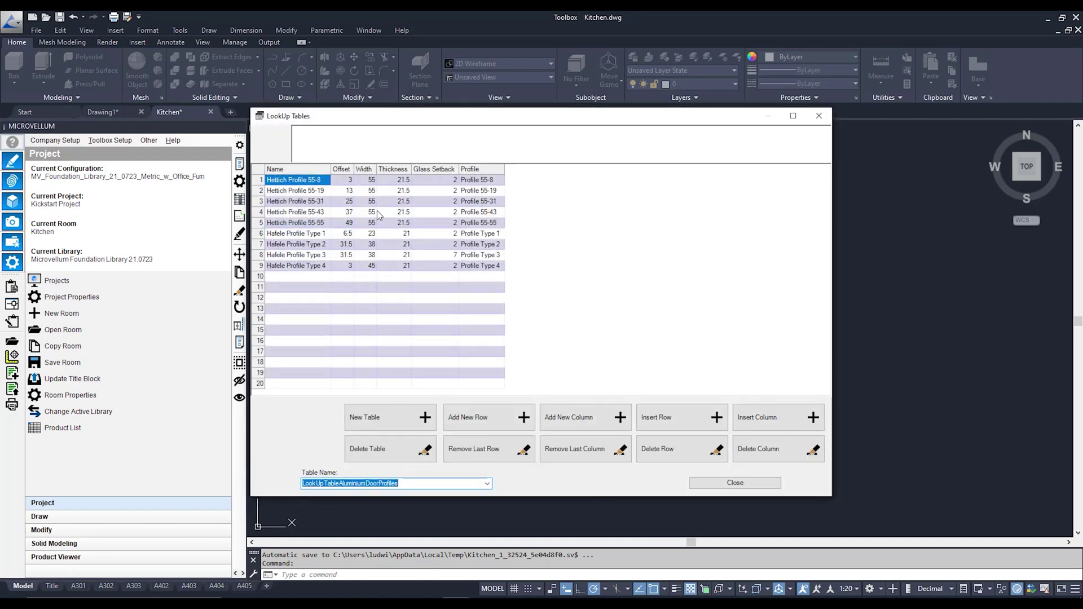
click(487, 484)
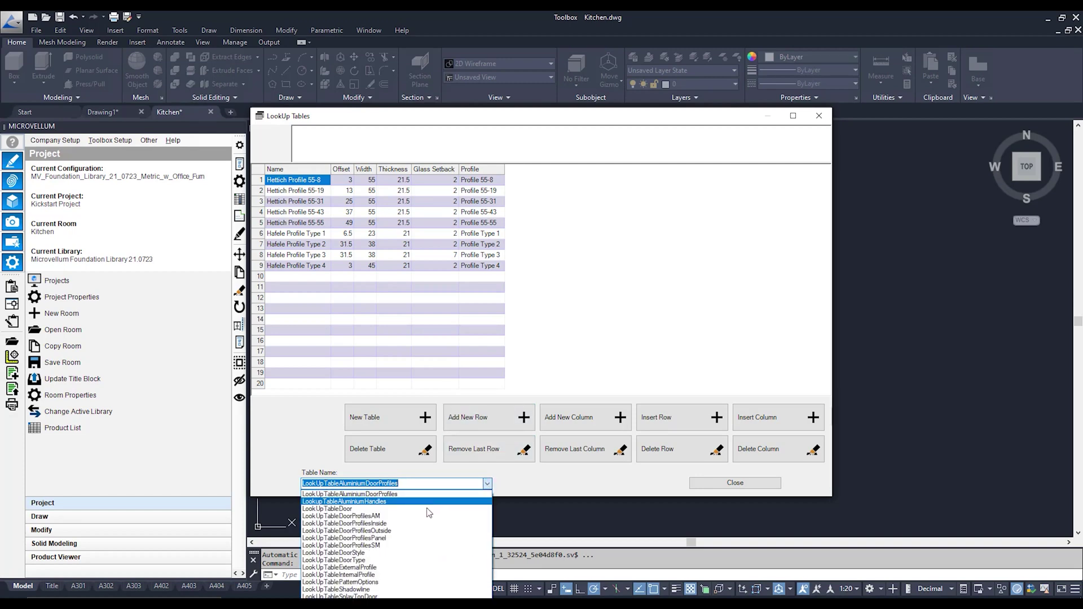
click(394, 575)
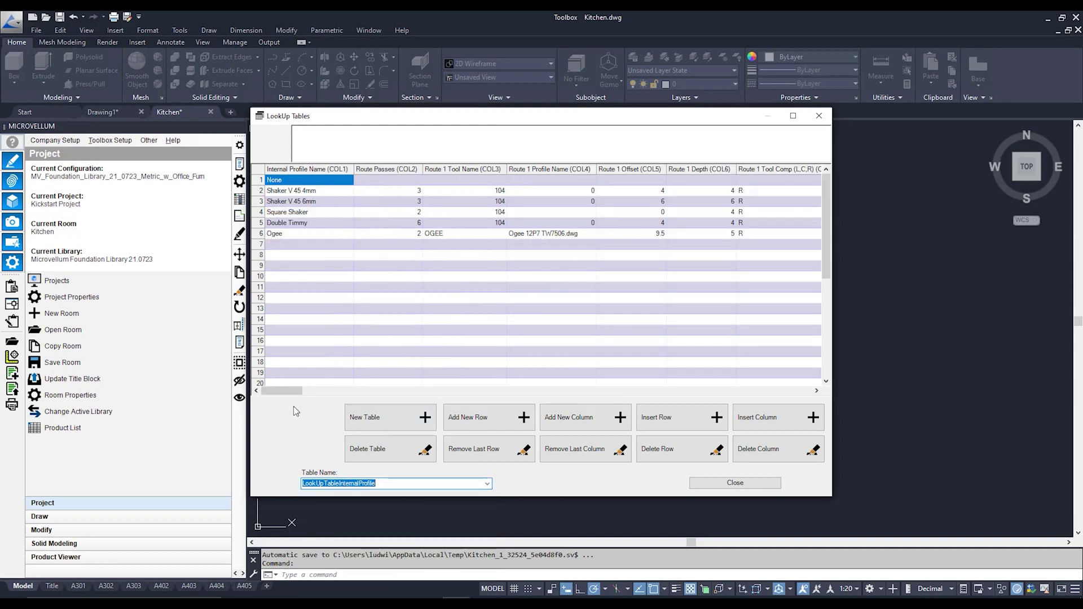
drag(282, 394, 314, 398)
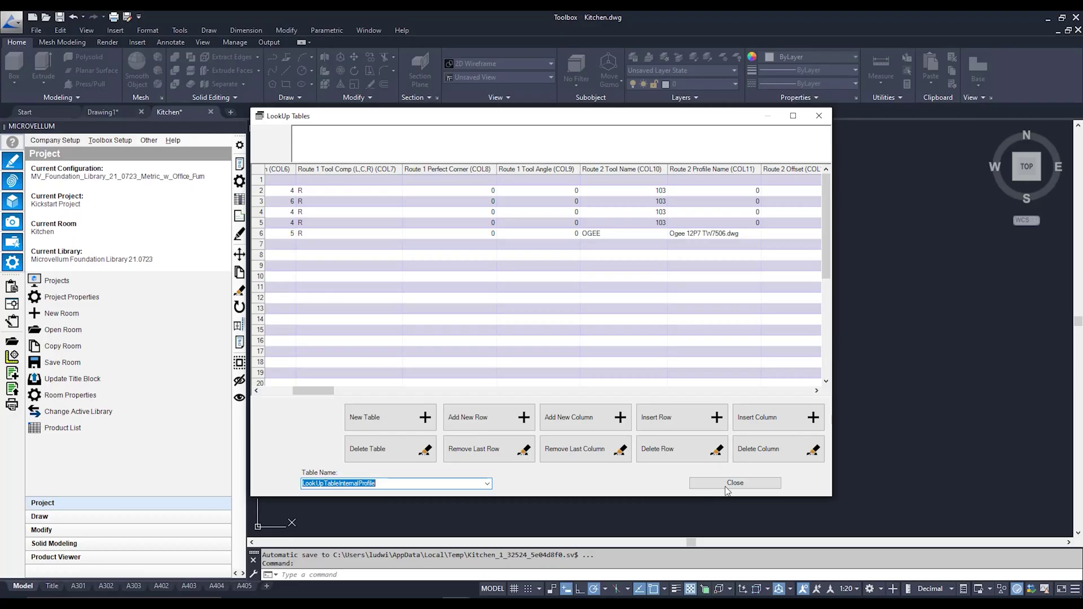
click(726, 486)
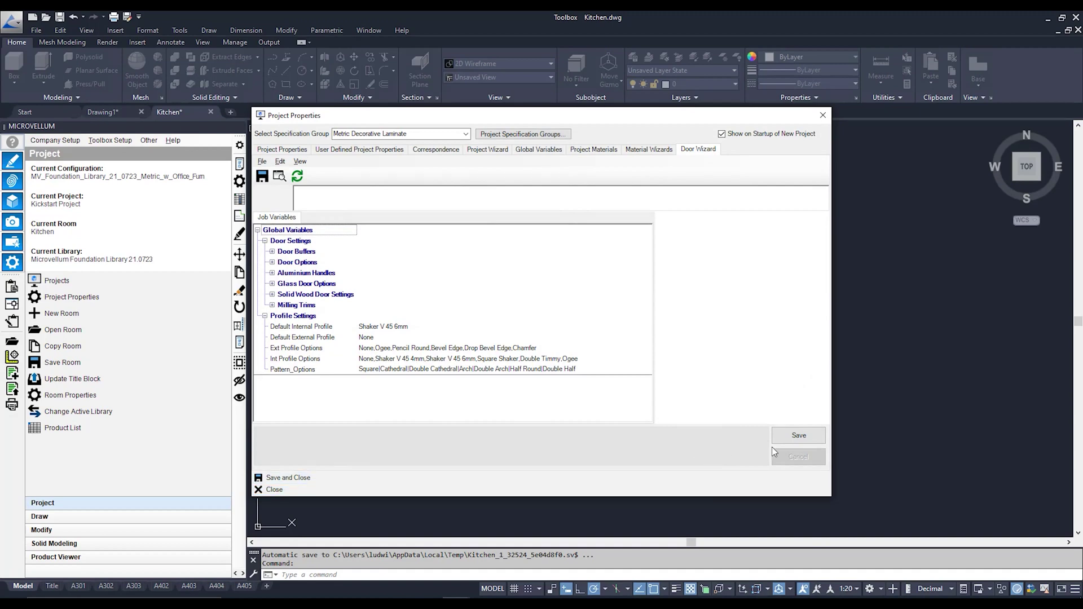
click(808, 440)
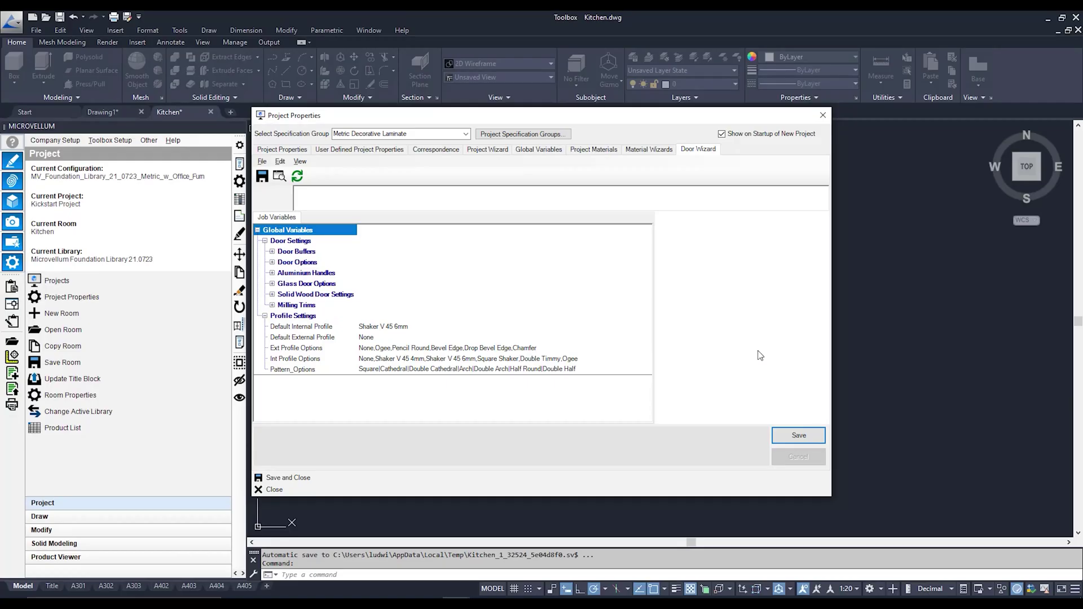
Show the project's cut part pointers with the sheet stock library, and open the project specification groups setup
click(594, 149)
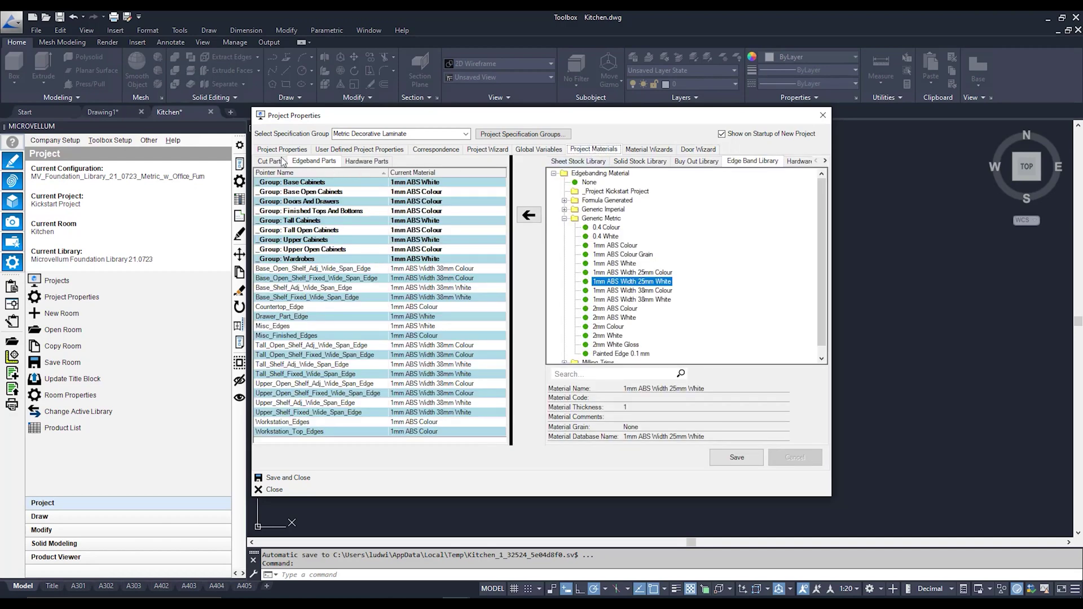
click(281, 162)
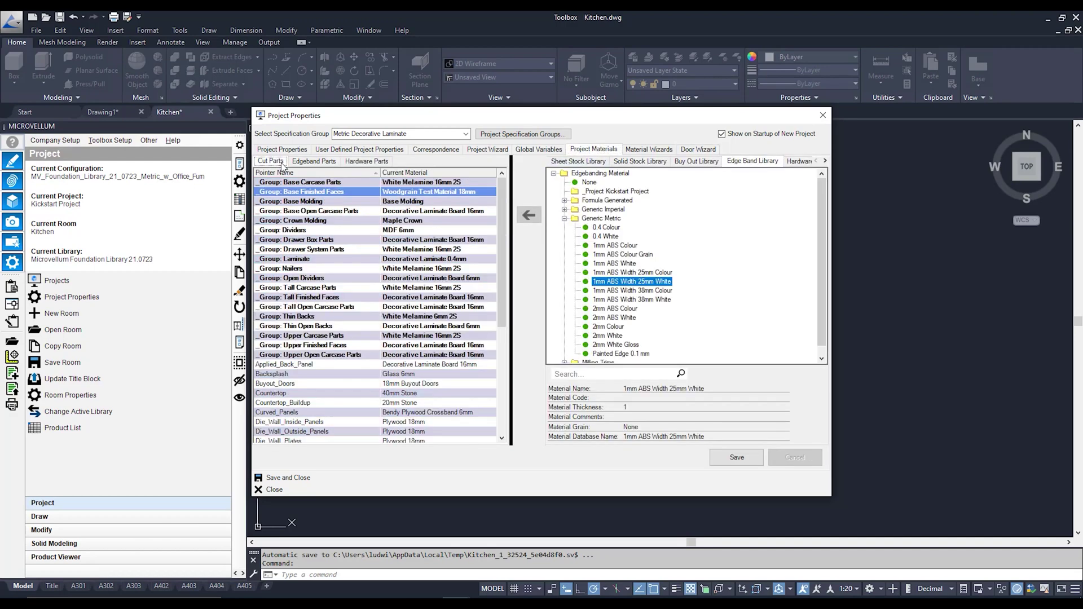
click(574, 162)
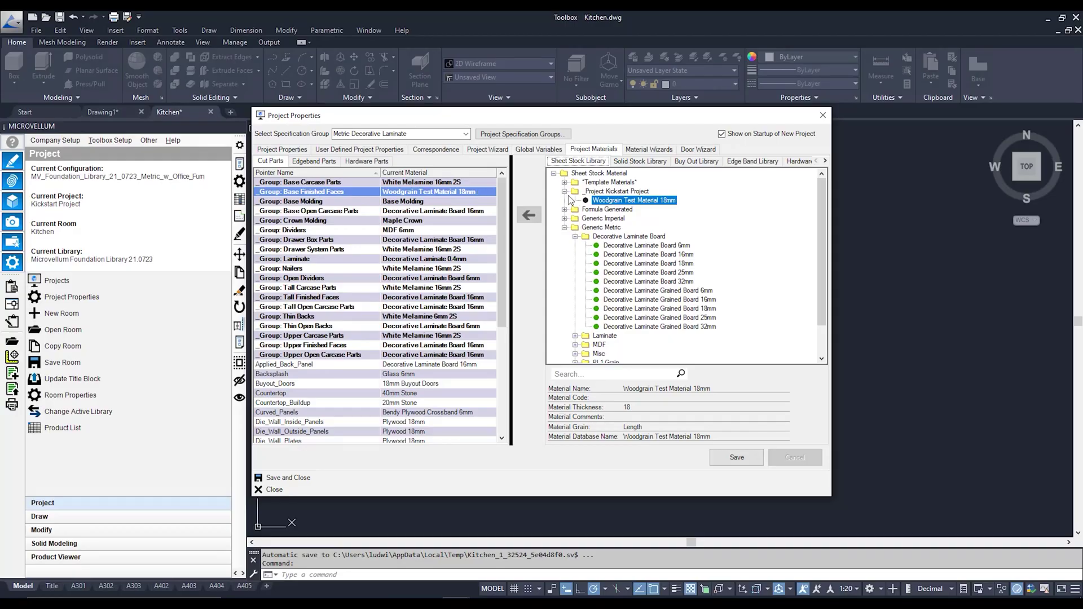
click(548, 136)
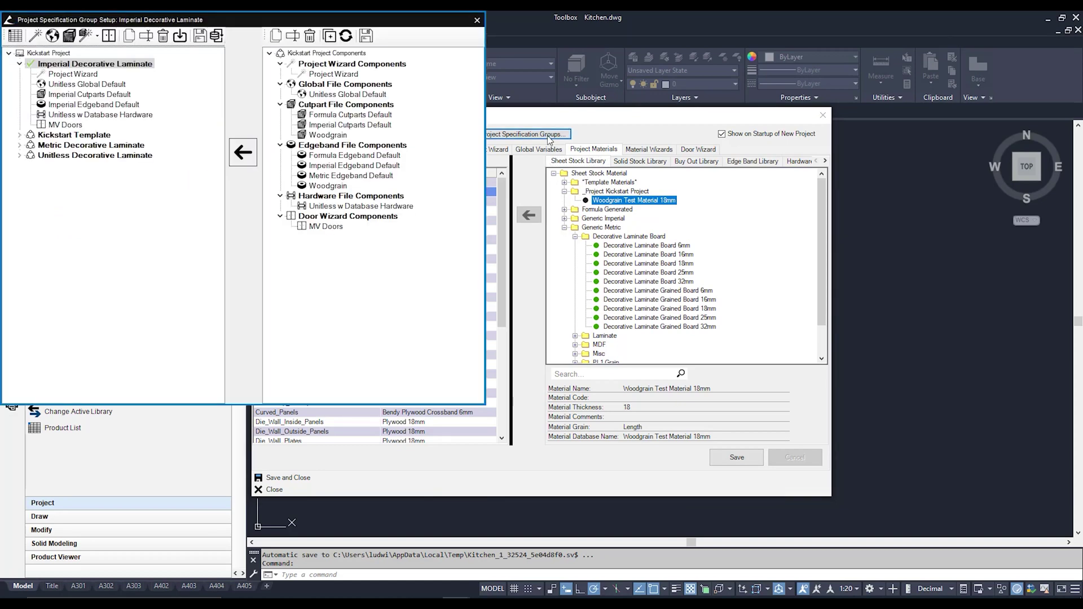